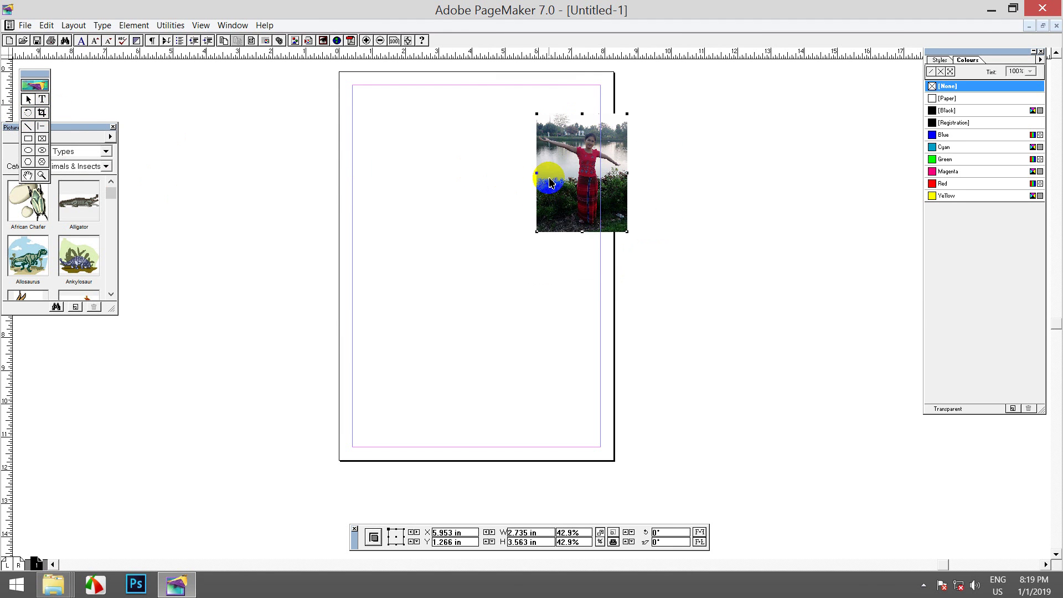
Delete the existing photo and place image 1 (41) at the page's upper-left margin corner, including a complete copy in the publication
{"action": "left_click_drag", "start_coordinate": [584, 158], "coordinate": [512, 176]}
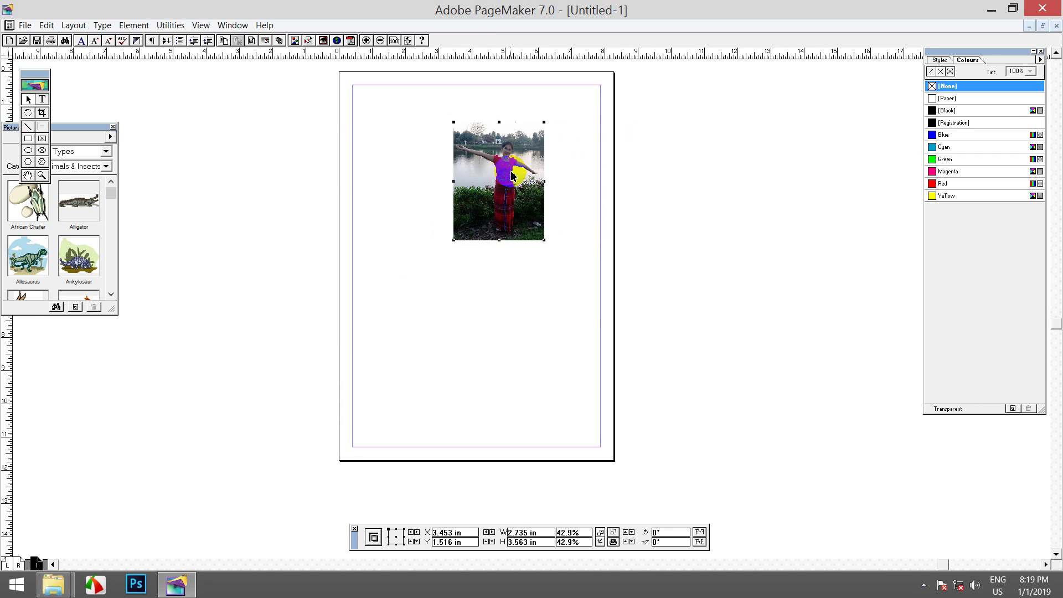
{"action": "key", "text": "Delete"}
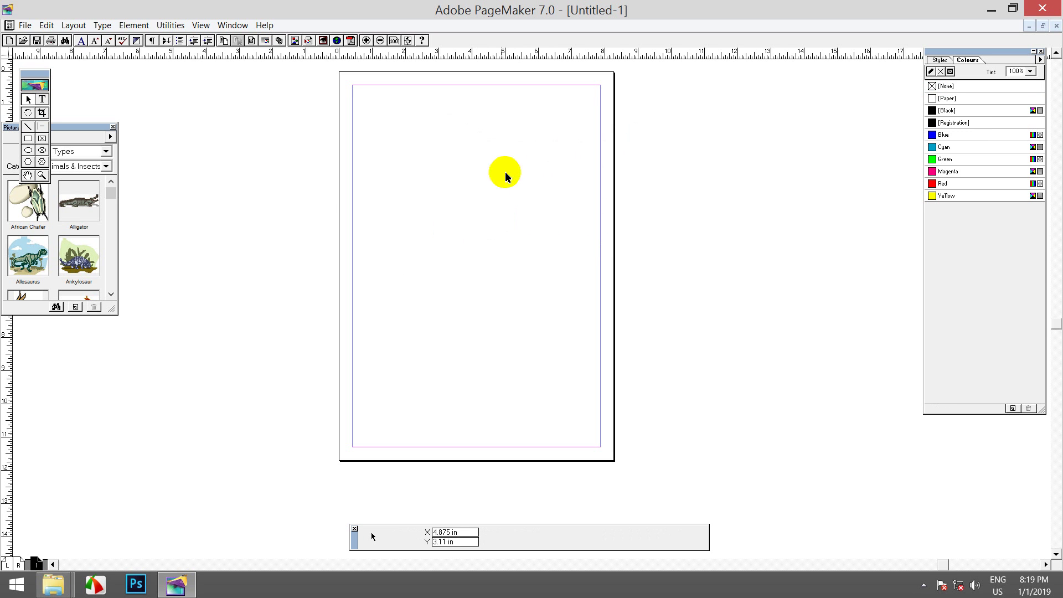
{"action": "left_click", "coordinate": [25, 26]}
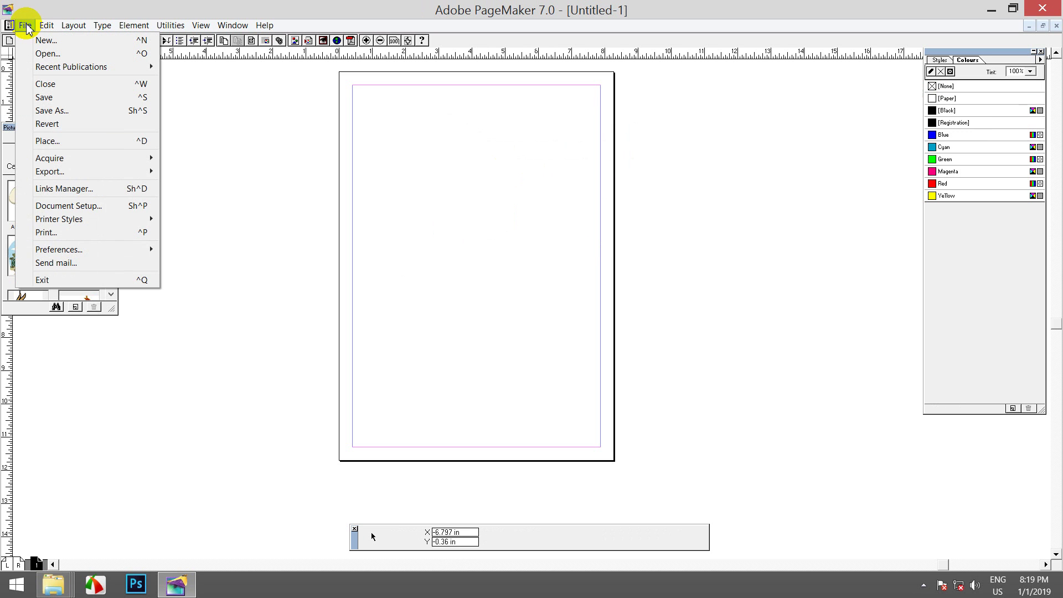
{"action": "left_click", "coordinate": [56, 142]}
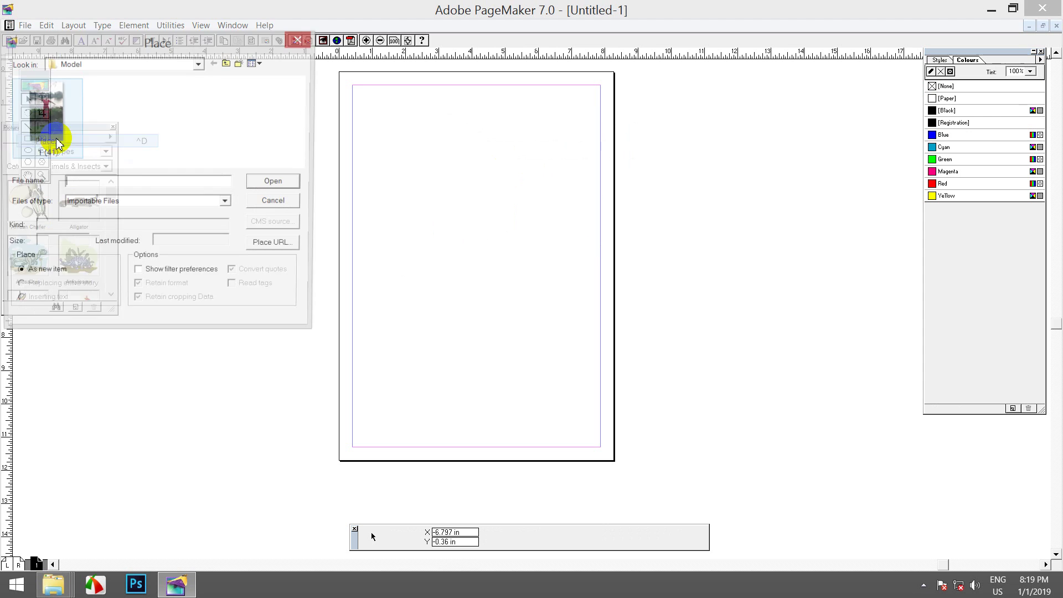
{"action": "left_click", "coordinate": [47, 113]}
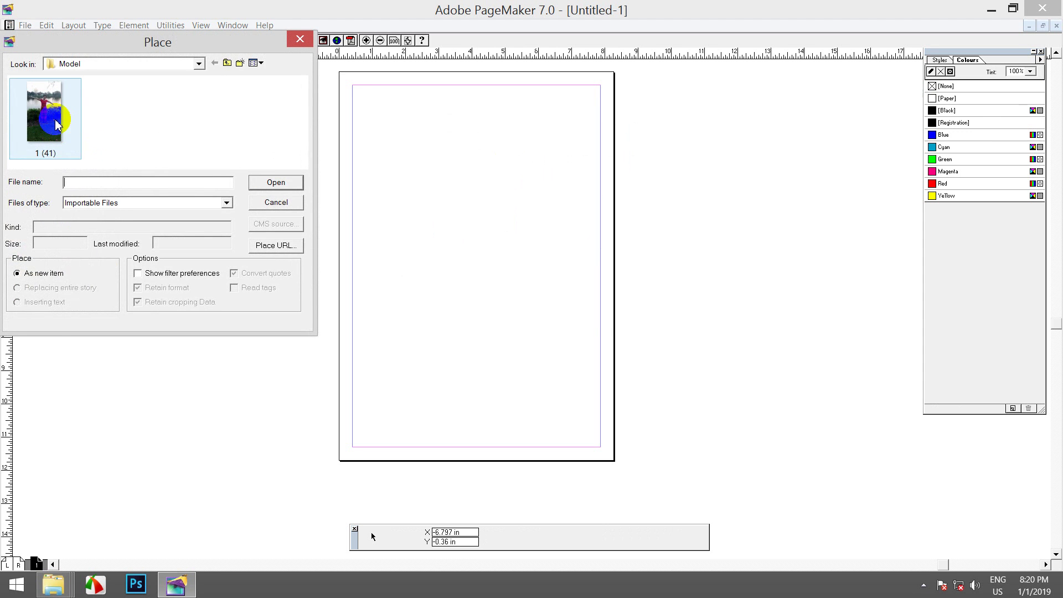
{"action": "left_click", "coordinate": [275, 182]}
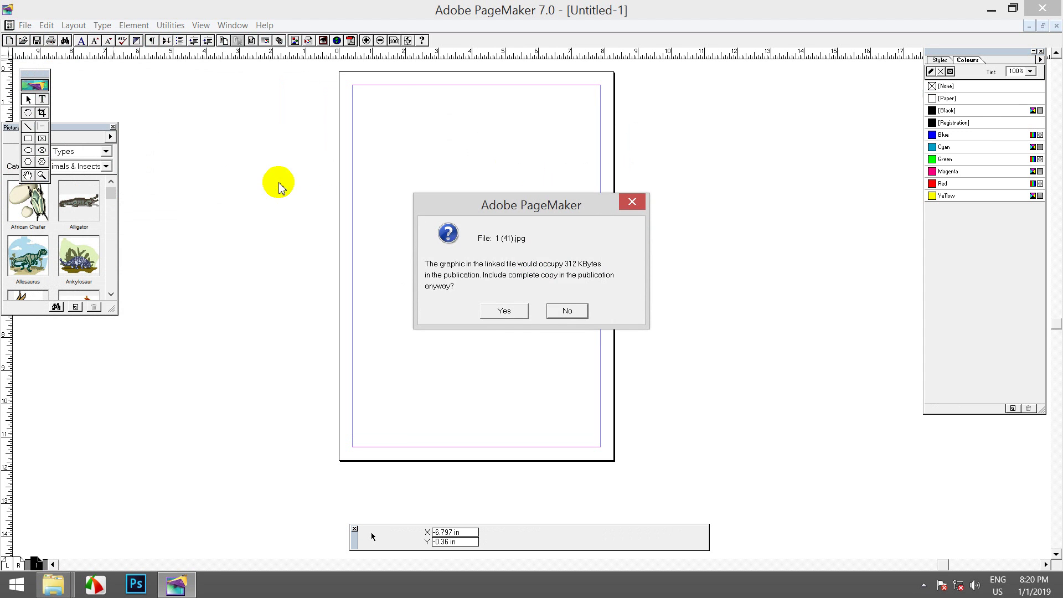
{"action": "left_click", "coordinate": [504, 311]}
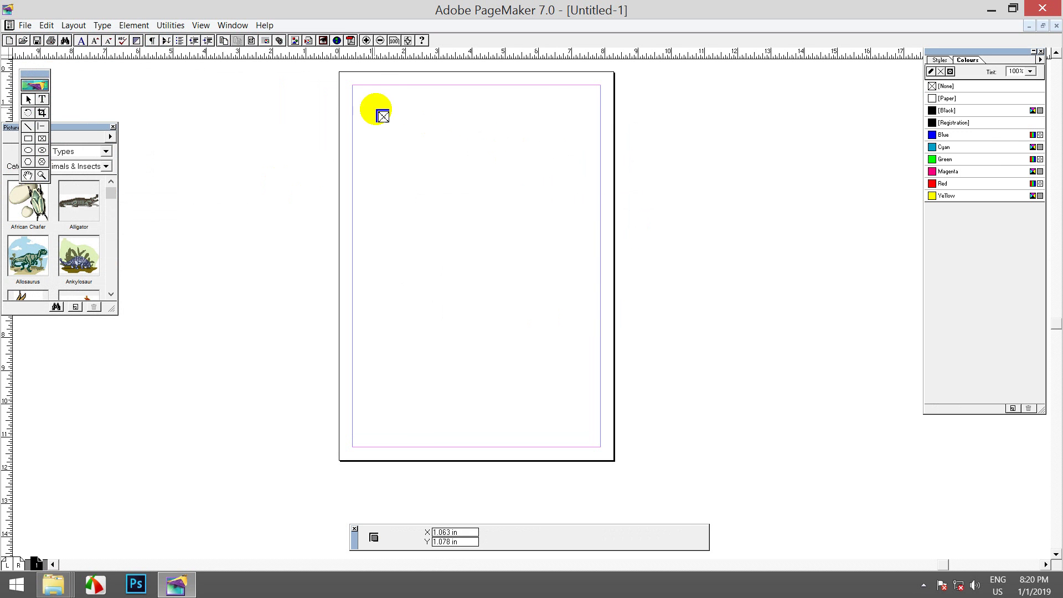
{"action": "left_click", "coordinate": [352, 86]}
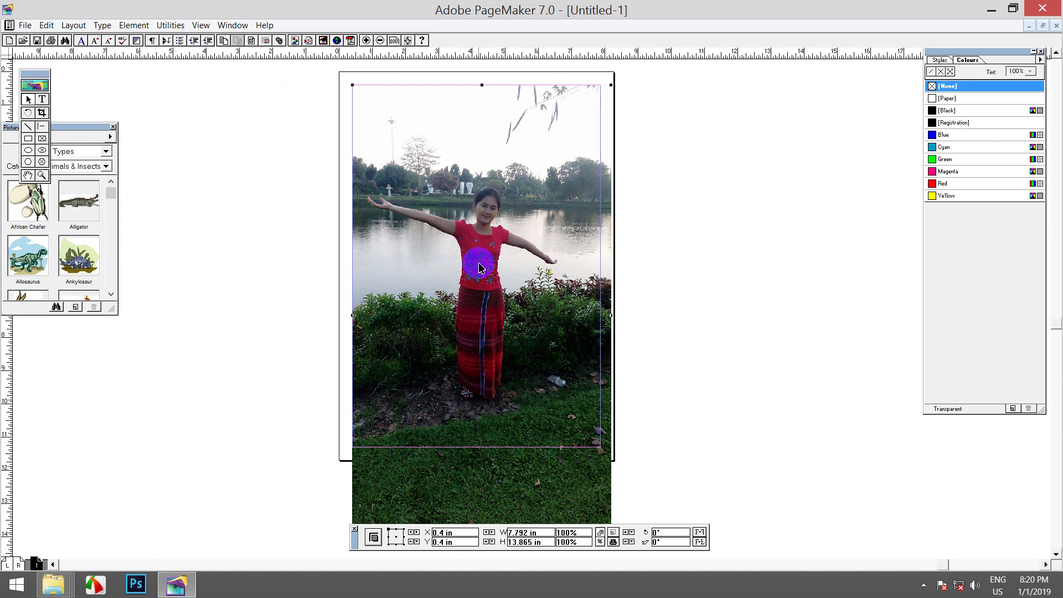
Scale the placed photo down proportionally to about 66.7%, roughly 5.2 by 9.2 in, keeping its upper-left corner fixed
{"action": "left_click", "coordinate": [380, 41]}
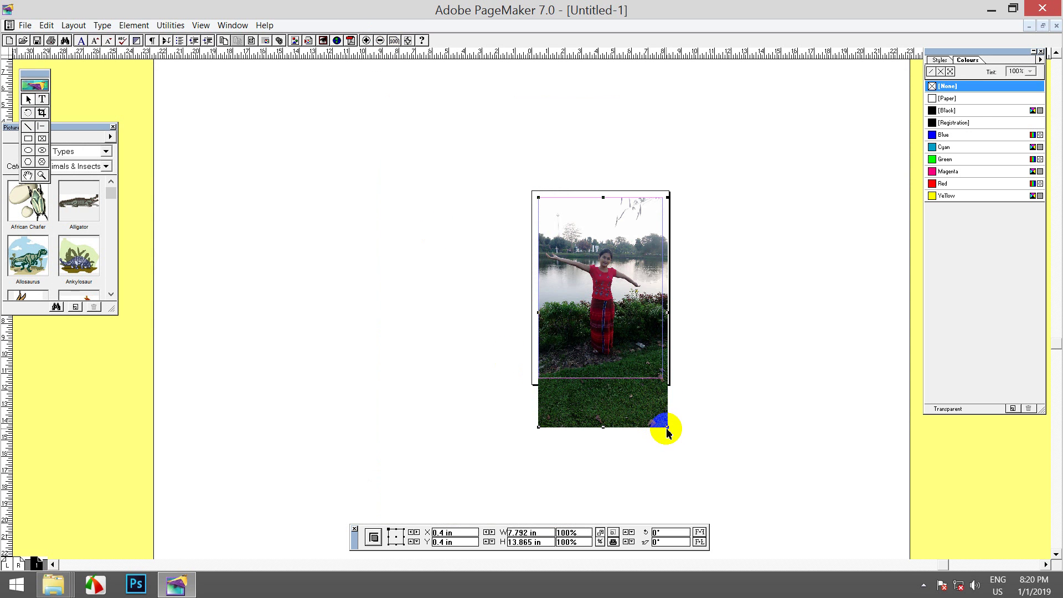
{"action": "left_click_drag", "start_coordinate": [668, 429], "coordinate": [699, 375]}
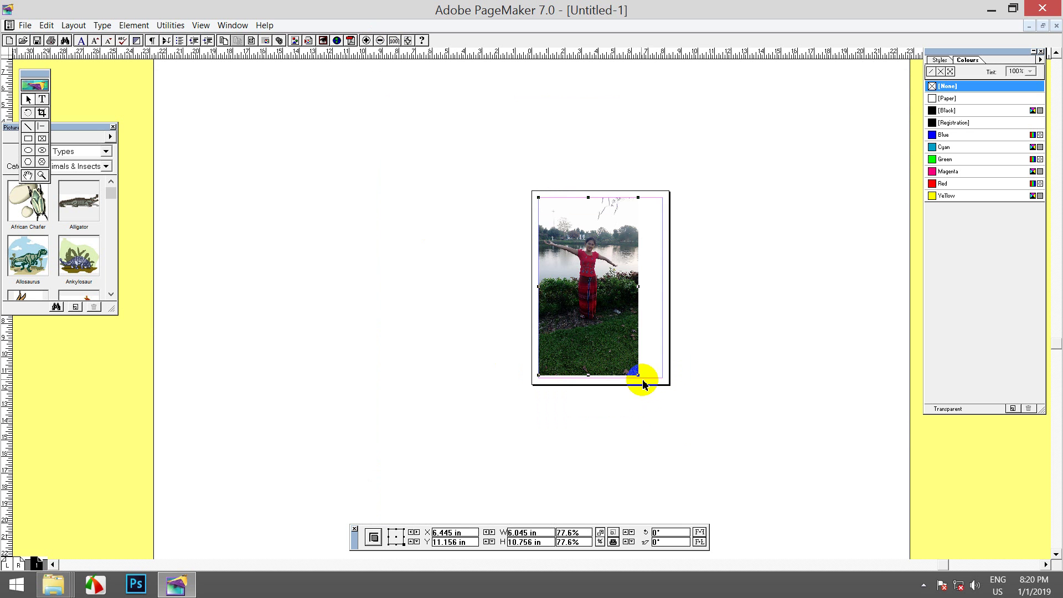
{"action": "left_click_drag", "start_coordinate": [639, 376], "coordinate": [623, 356]}
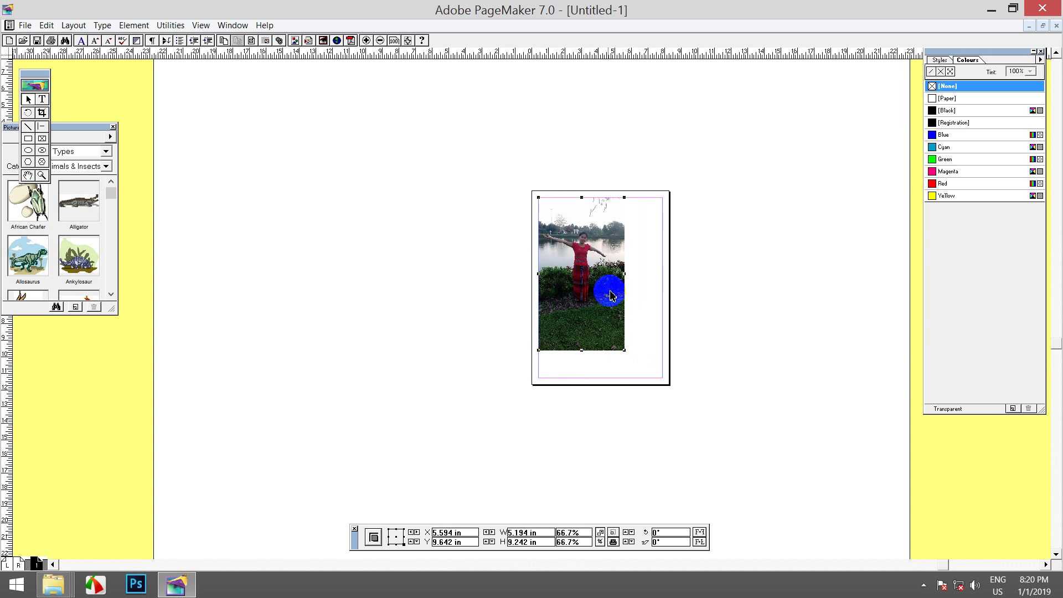
{"action": "left_click", "coordinate": [538, 197]}
{"action": "left_click_drag", "start_coordinate": [538, 206], "coordinate": [540, 208]}
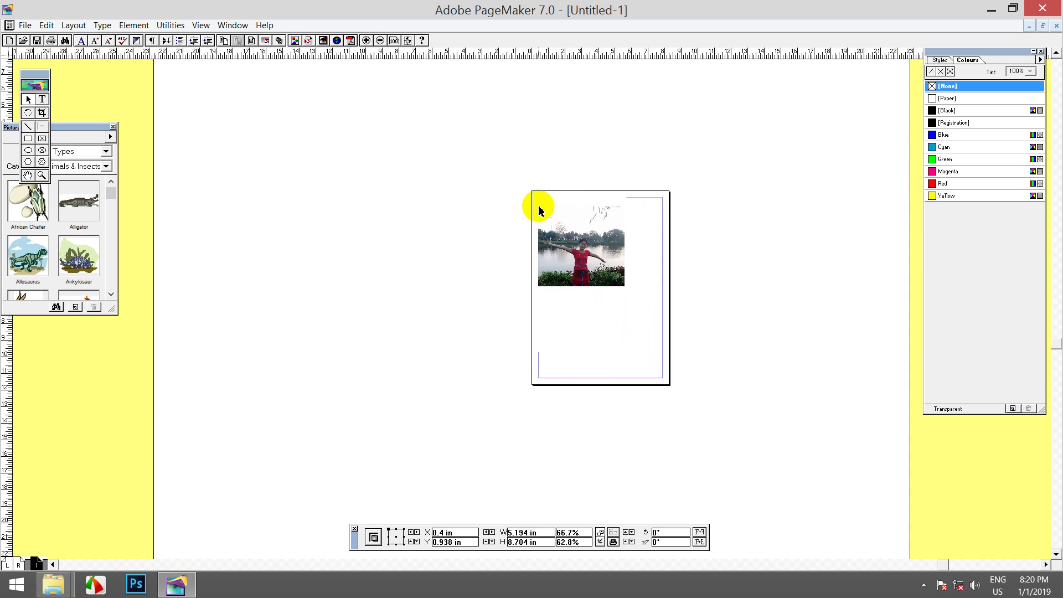
{"action": "key", "text": "ctrl+z"}
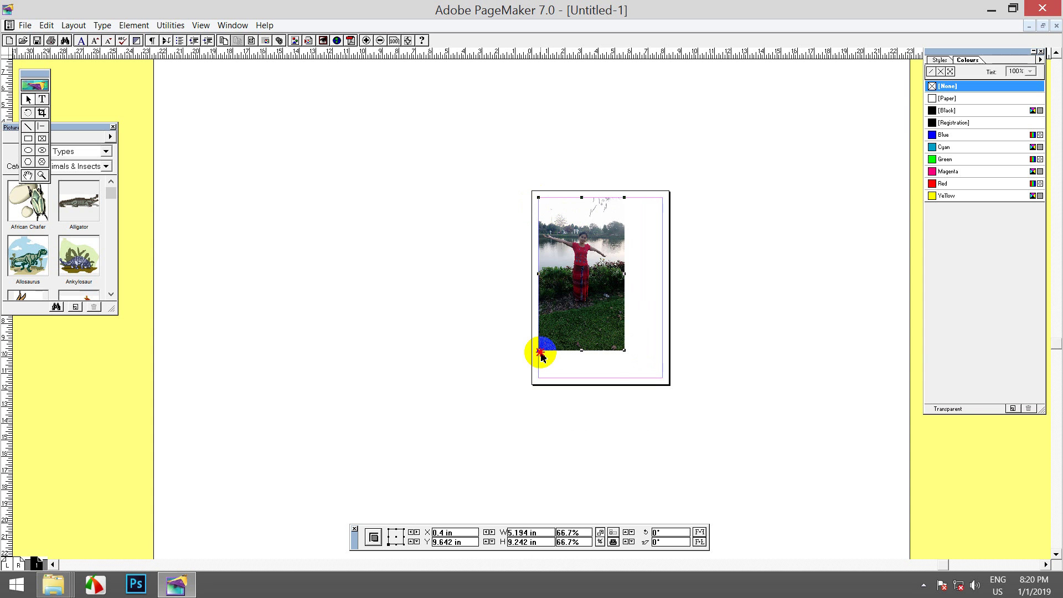
Draw a rectangle about 4.2 by 5.7 in on the pasteboard to the right of the page and nudge it slightly
{"action": "left_click", "coordinate": [366, 41]}
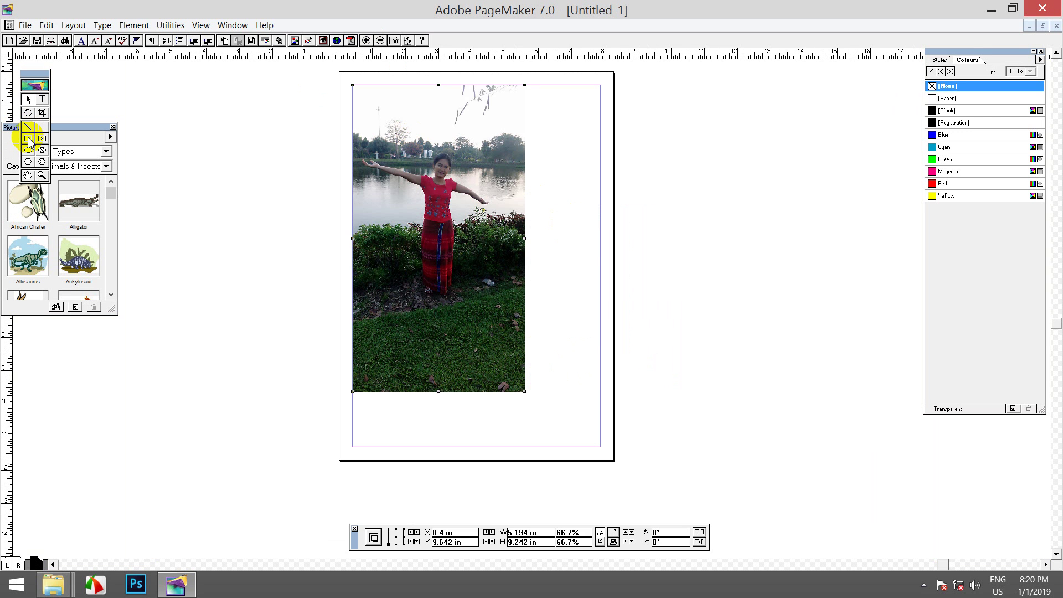
{"action": "left_click", "coordinate": [28, 140]}
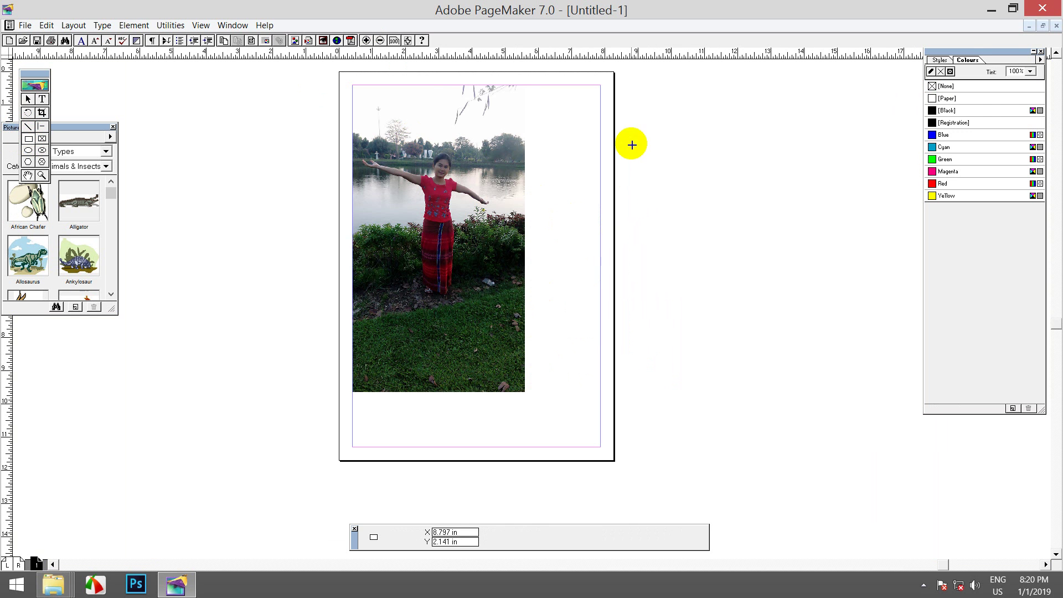
{"action": "left_click_drag", "start_coordinate": [632, 142], "coordinate": [774, 331]}
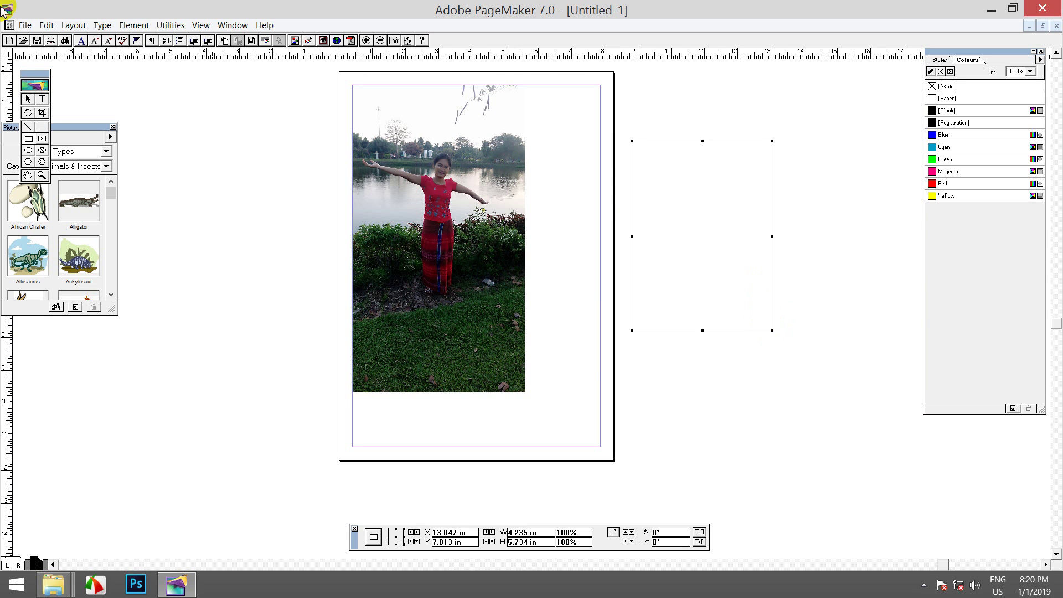
{"action": "left_click", "coordinate": [28, 99]}
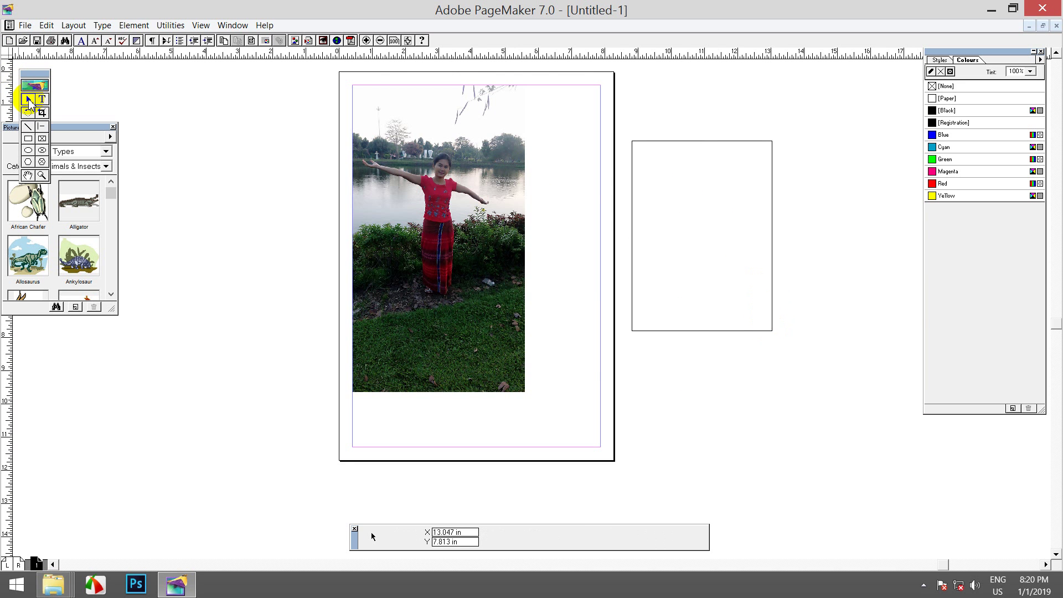
{"action": "left_click", "coordinate": [690, 142]}
{"action": "mouse_move", "coordinate": [690, 143]}
{"action": "left_mouse_down"}
{"action": "mouse_move", "coordinate": [477, 126]}
{"action": "mouse_move", "coordinate": [629, 156]}
{"action": "mouse_move", "coordinate": [692, 149]}
{"action": "left_mouse_up"}
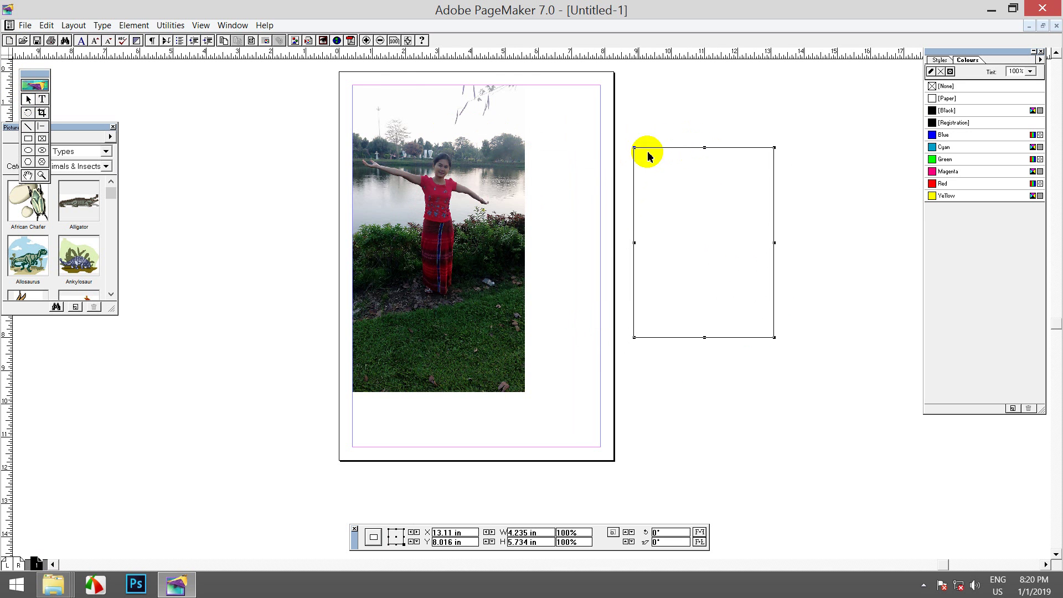
{"action": "left_click", "coordinate": [506, 157], "text": "shift"}
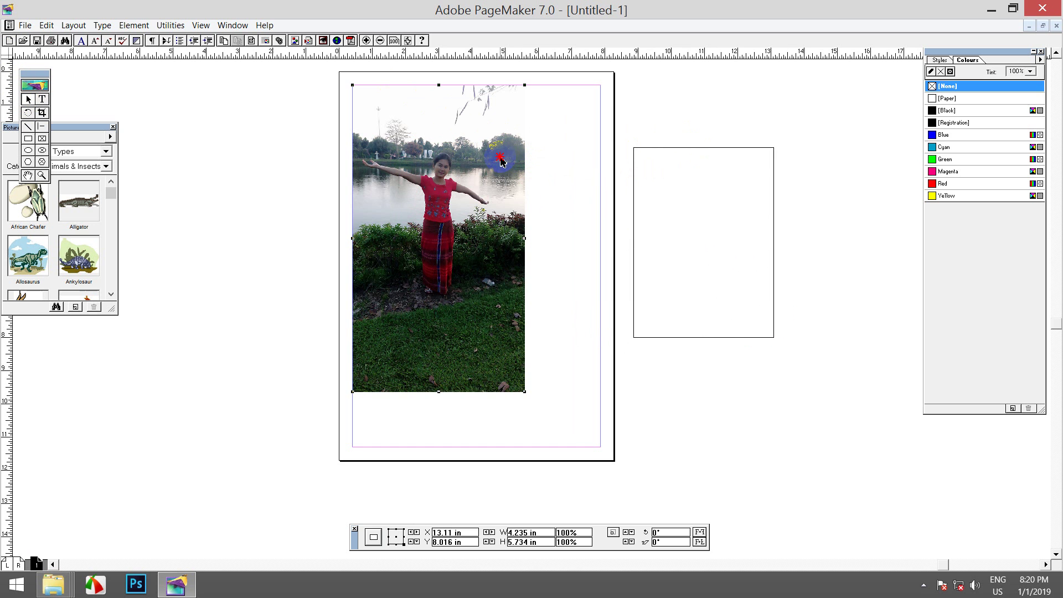
{"action": "left_click_drag", "start_coordinate": [699, 148], "coordinate": [639, 143]}
{"action": "key", "text": "ctrl+z"}
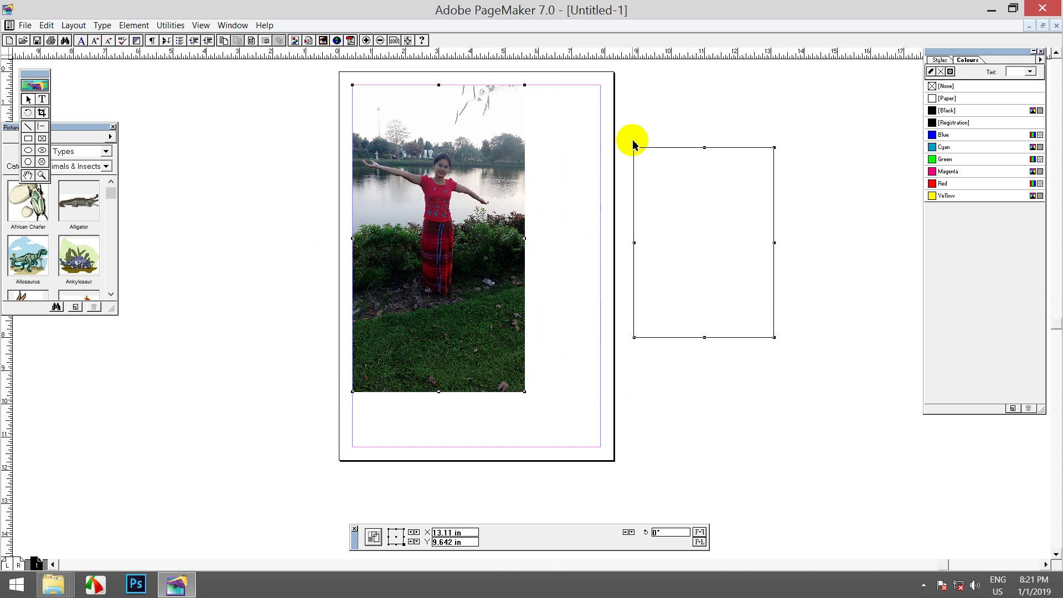
{"action": "left_click", "coordinate": [526, 124]}
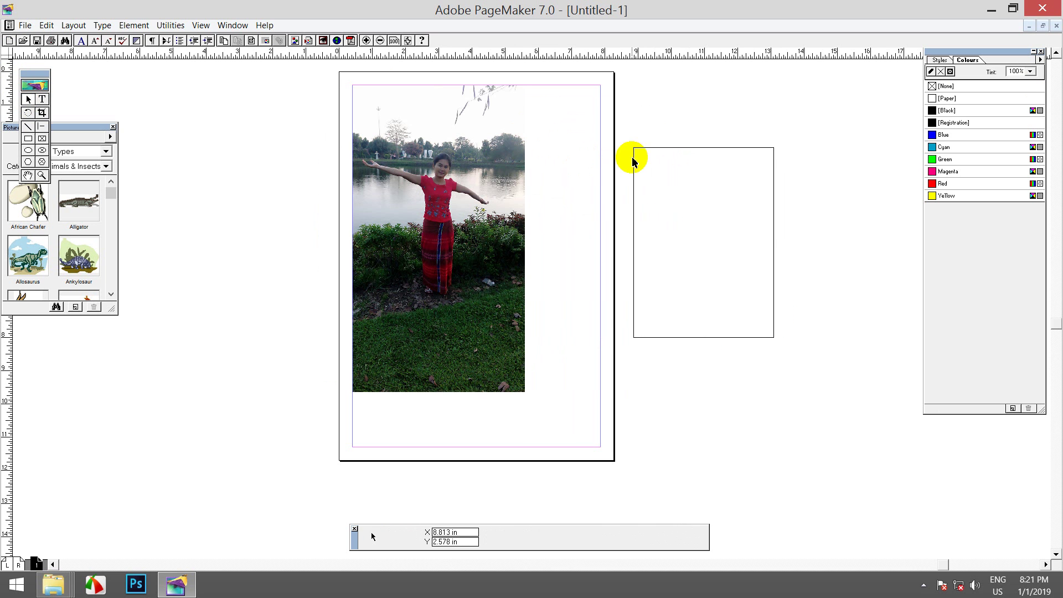
Move the rectangle over the figure in the photo and resize it to about 4.2 by 4.95 in
{"action": "left_click", "coordinate": [658, 147]}
{"action": "left_click_drag", "start_coordinate": [678, 149], "coordinate": [428, 136]}
{"action": "left_click_drag", "start_coordinate": [499, 304], "coordinate": [498, 302]}
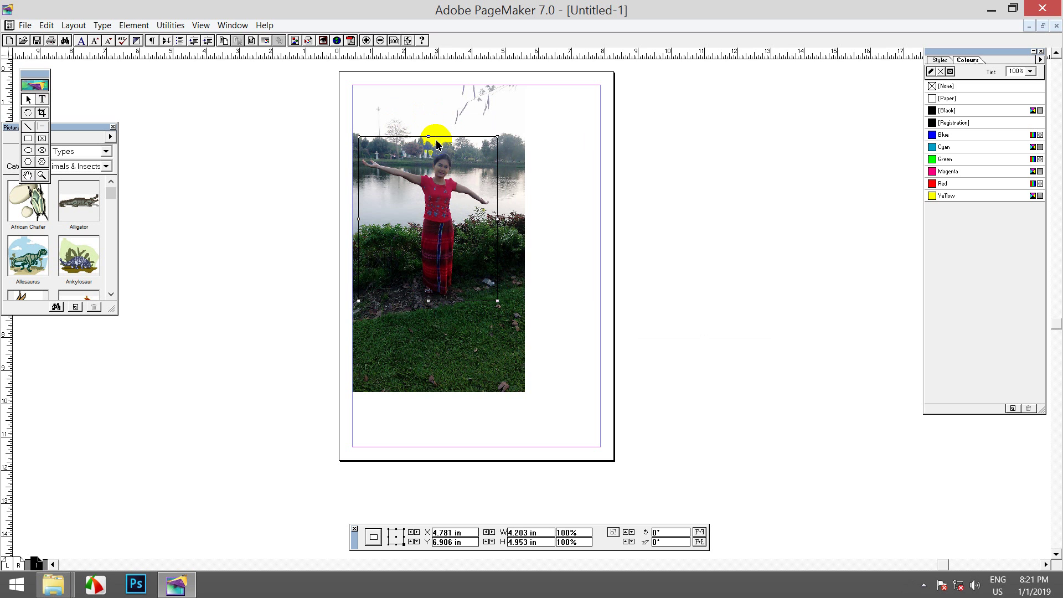
Select the rectangle and the photo together and mask the photo with the rectangle
{"action": "left_click", "coordinate": [310, 135]}
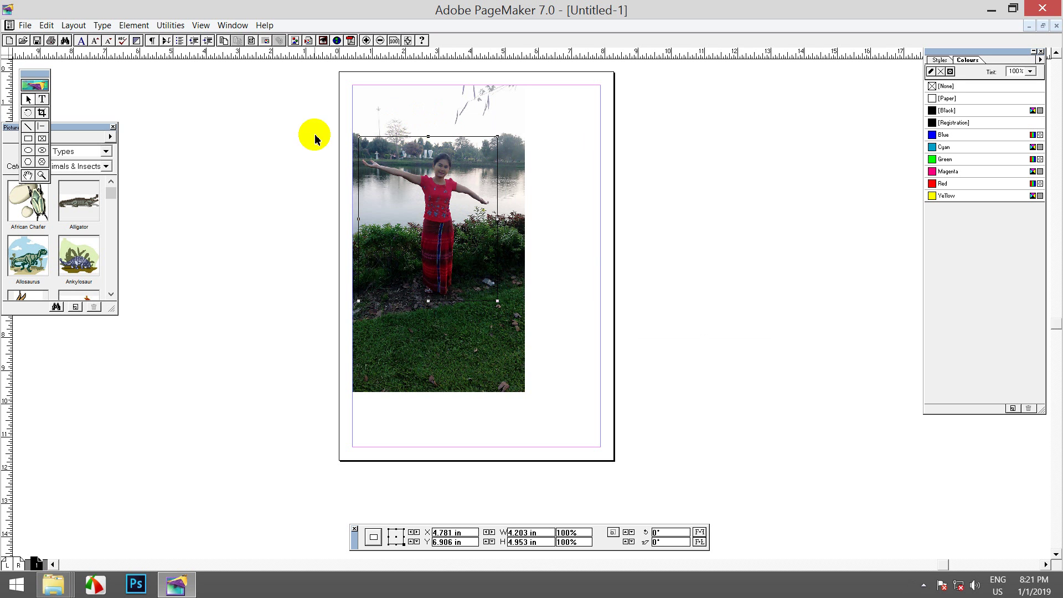
{"action": "left_click", "coordinate": [406, 145]}
{"action": "left_click", "coordinate": [422, 142]}
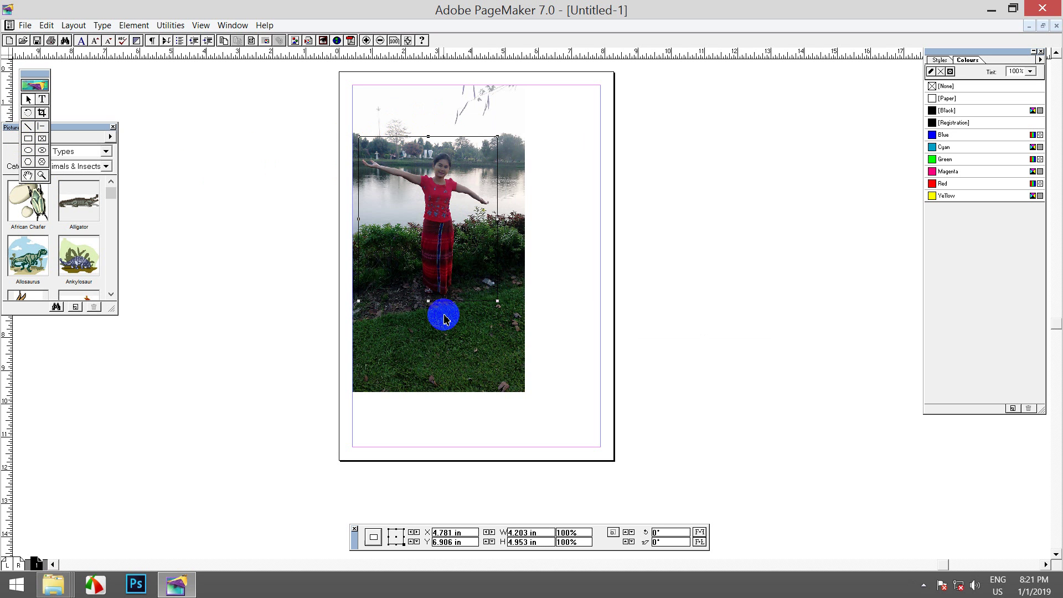
{"action": "left_click", "coordinate": [472, 353]}
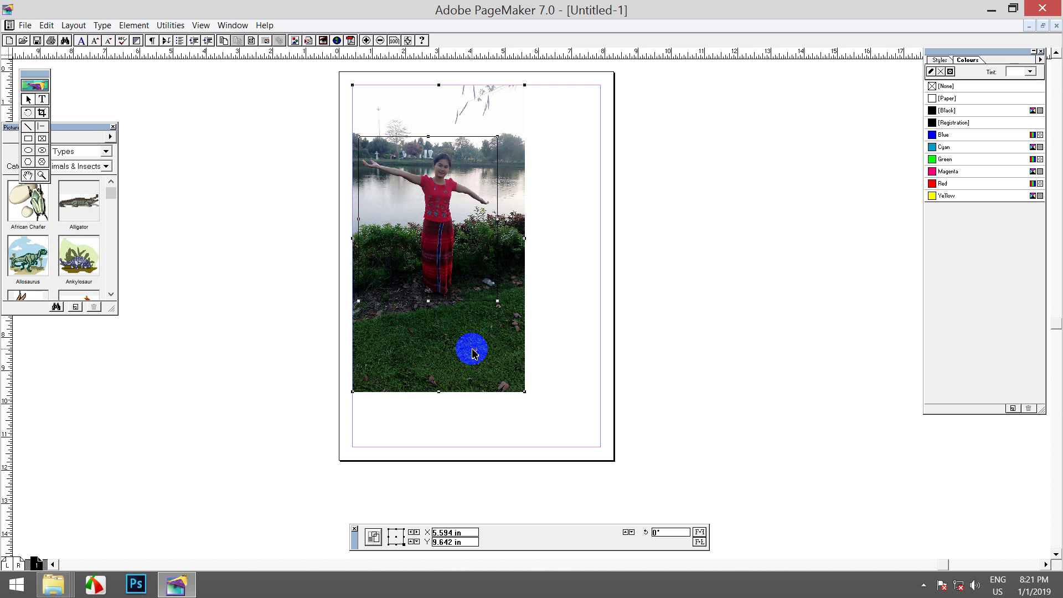
{"action": "left_click_drag", "start_coordinate": [517, 394], "coordinate": [511, 393]}
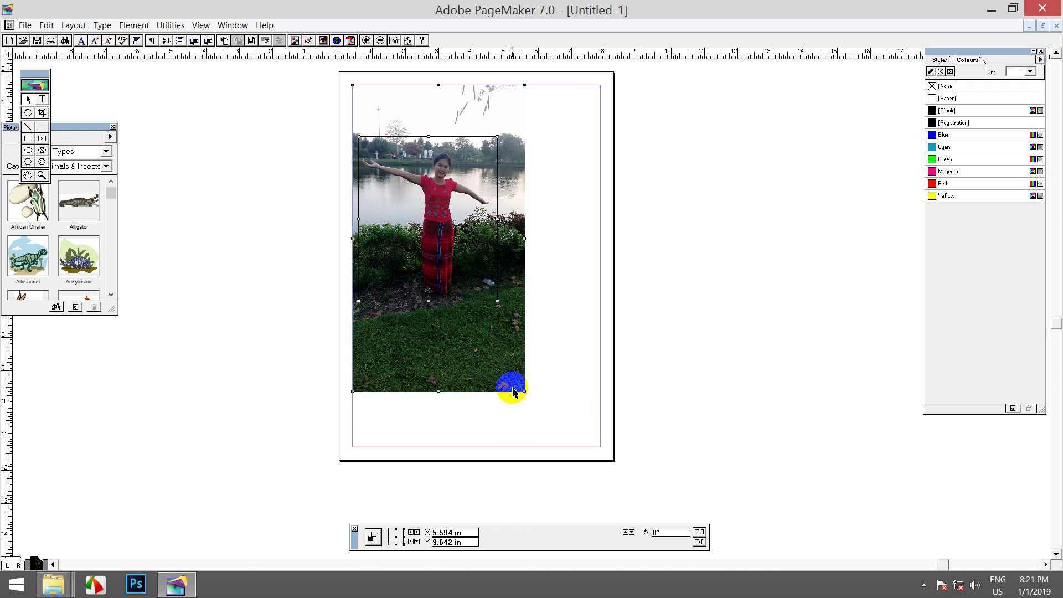
{"action": "left_click", "coordinate": [135, 28]}
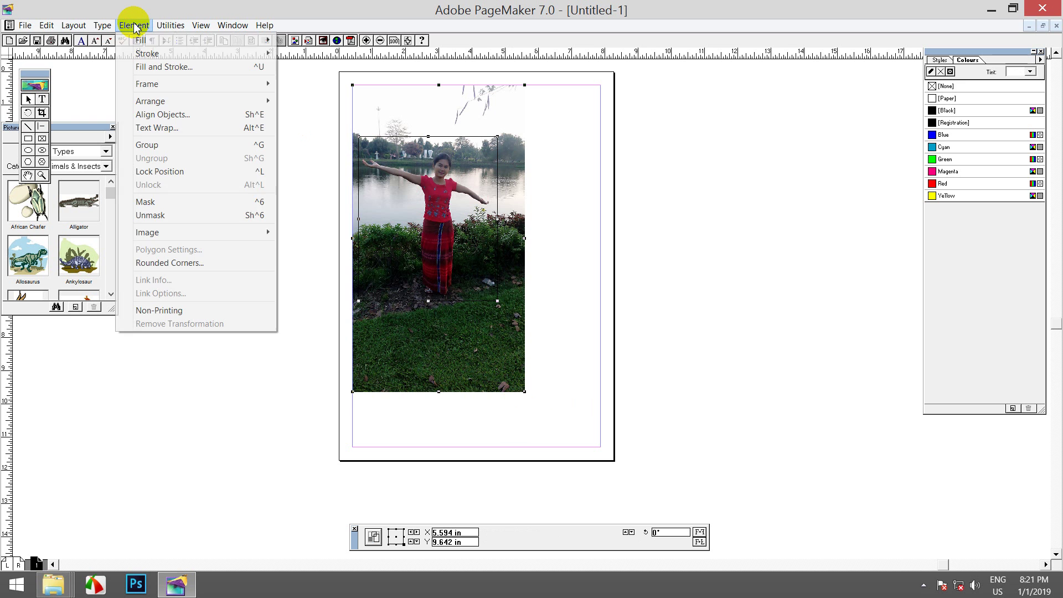
{"action": "left_click", "coordinate": [167, 205]}
{"action": "left_click", "coordinate": [428, 255]}
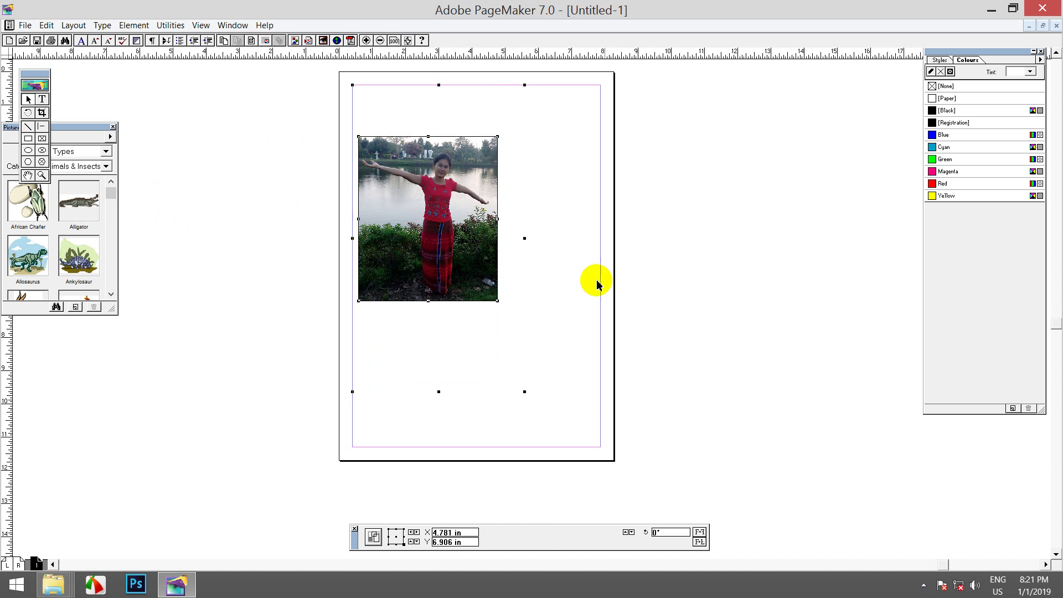
Shift the masked photo slightly down and to the right within the rectangle
{"action": "left_click", "coordinate": [477, 231]}
{"action": "left_click", "coordinate": [441, 202]}
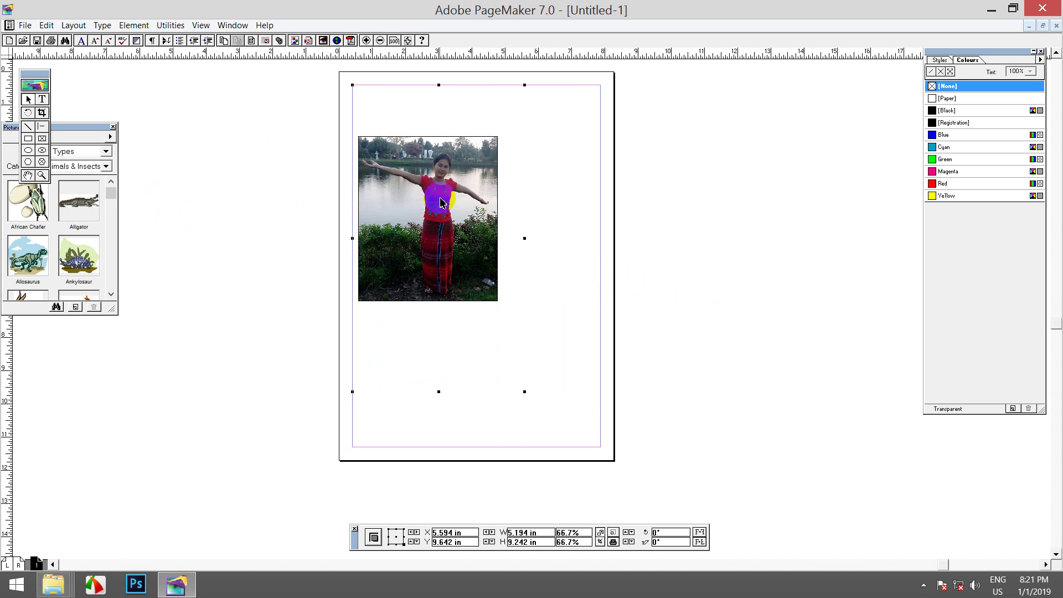
{"action": "left_click_drag", "start_coordinate": [441, 202], "coordinate": [450, 233]}
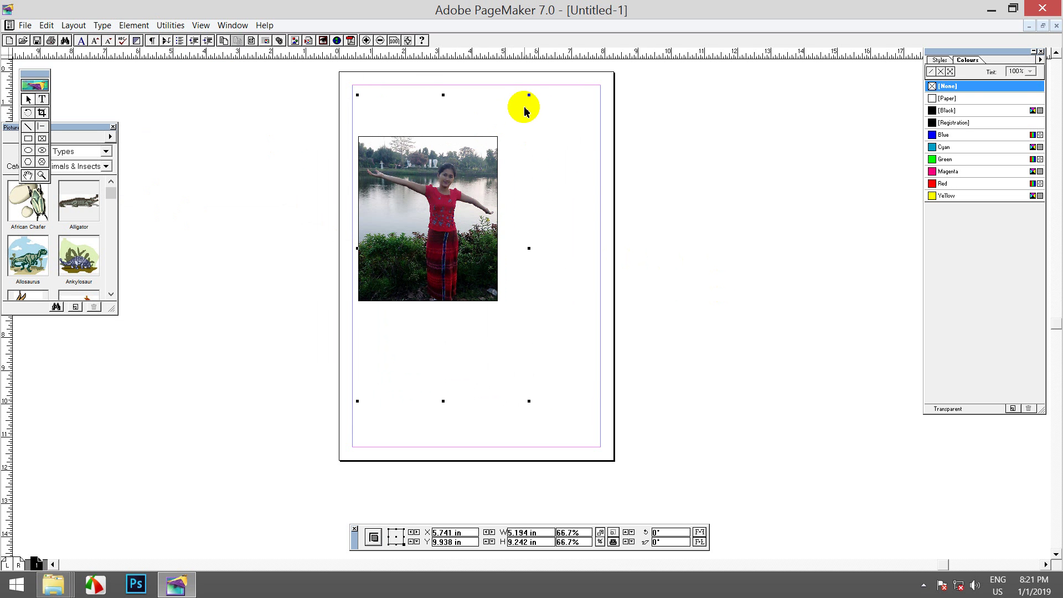
Scale the masked photo down proportionally to about 55.1%, roughly 4.3 by 7.6 in, to fit the rectangle's width
{"action": "left_click_drag", "start_coordinate": [530, 98], "coordinate": [517, 120]}
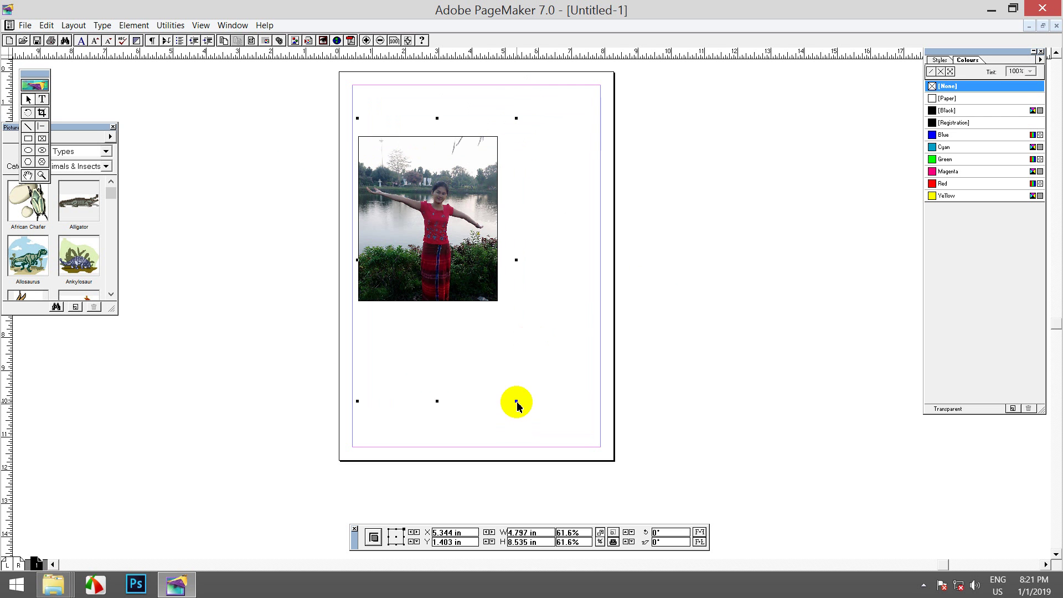
{"action": "left_click_drag", "start_coordinate": [517, 403], "coordinate": [501, 374]}
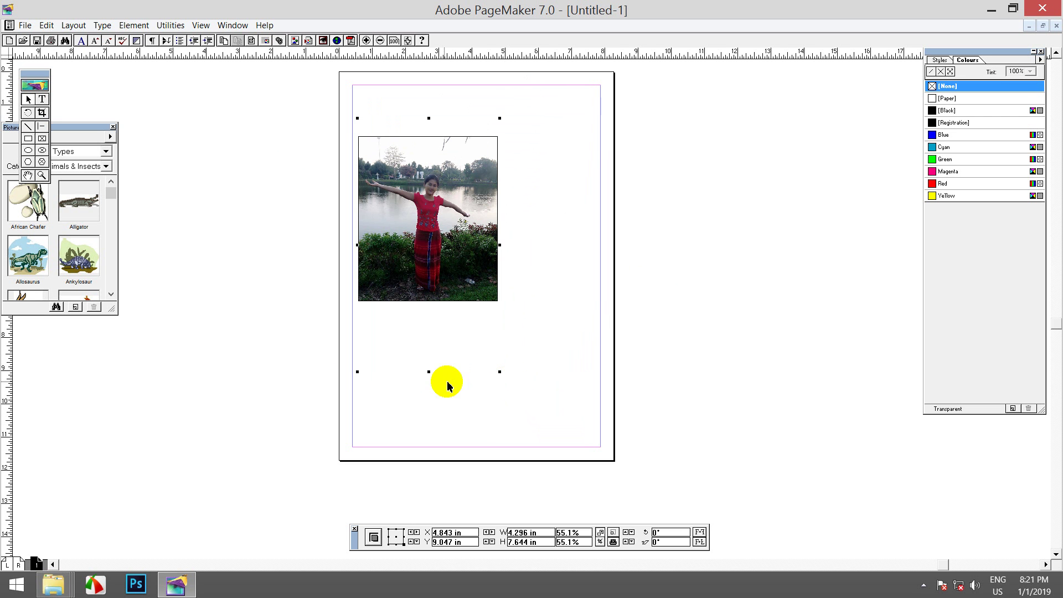
{"action": "mouse_move", "coordinate": [356, 371]}
{"action": "left_mouse_down"}
{"action": "mouse_move", "coordinate": [363, 366]}
{"action": "mouse_move", "coordinate": [357, 371]}
{"action": "left_mouse_up"}
{"action": "left_click", "coordinate": [448, 259]}
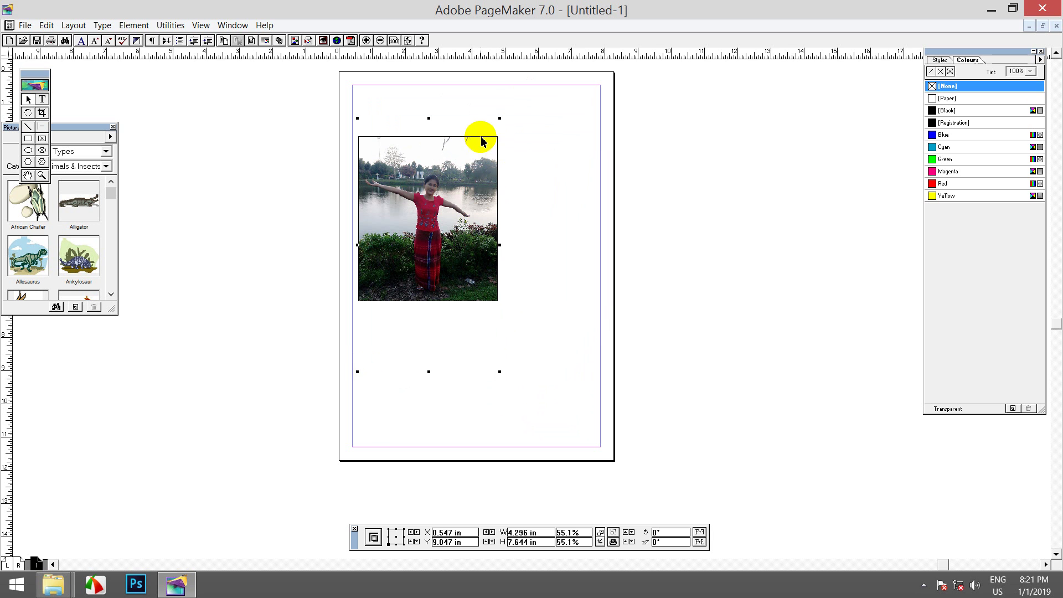
Narrow the masking rectangle from its right edge to about 3.6 in wide
{"action": "left_click", "coordinate": [778, 226]}
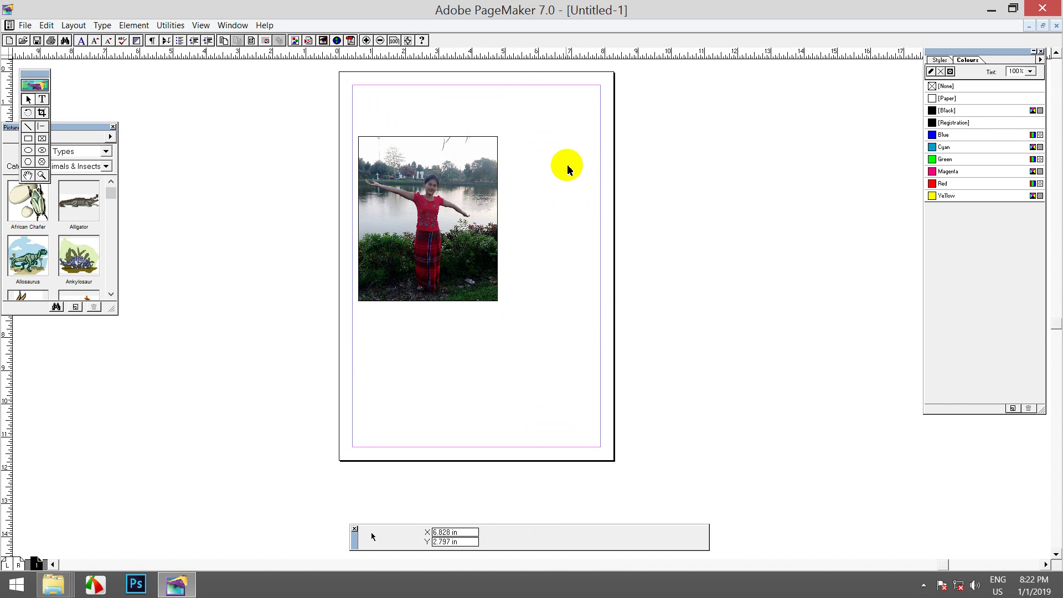
{"action": "left_click", "coordinate": [491, 138]}
{"action": "left_click_drag", "start_coordinate": [497, 219], "coordinate": [479, 263]}
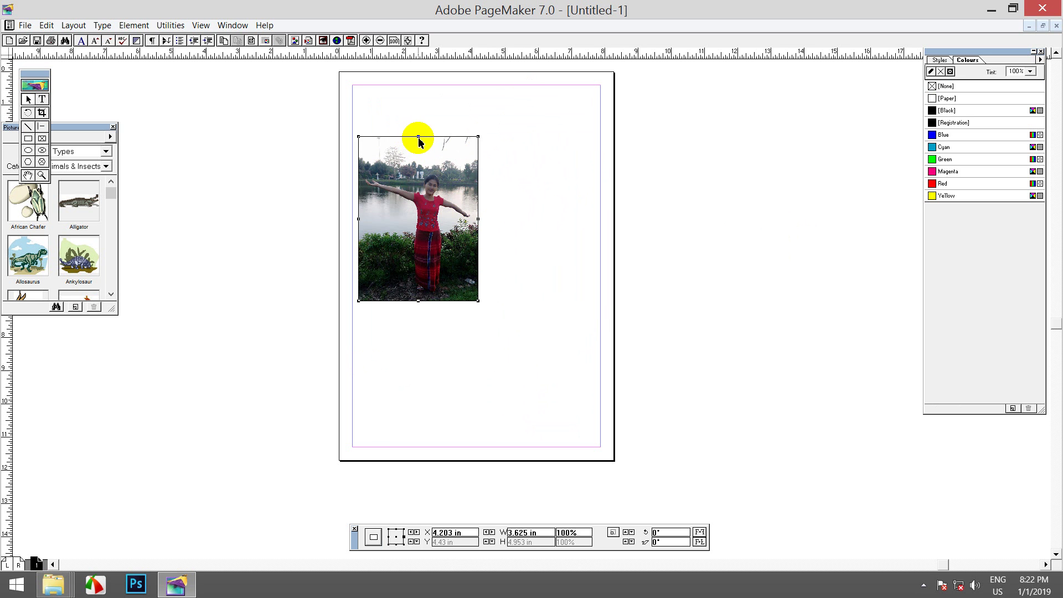
Shorten the masking rectangle from its upper edge to about 3.9 in high and shift the photo slightly inside it
{"action": "left_click_drag", "start_coordinate": [419, 139], "coordinate": [418, 170]}
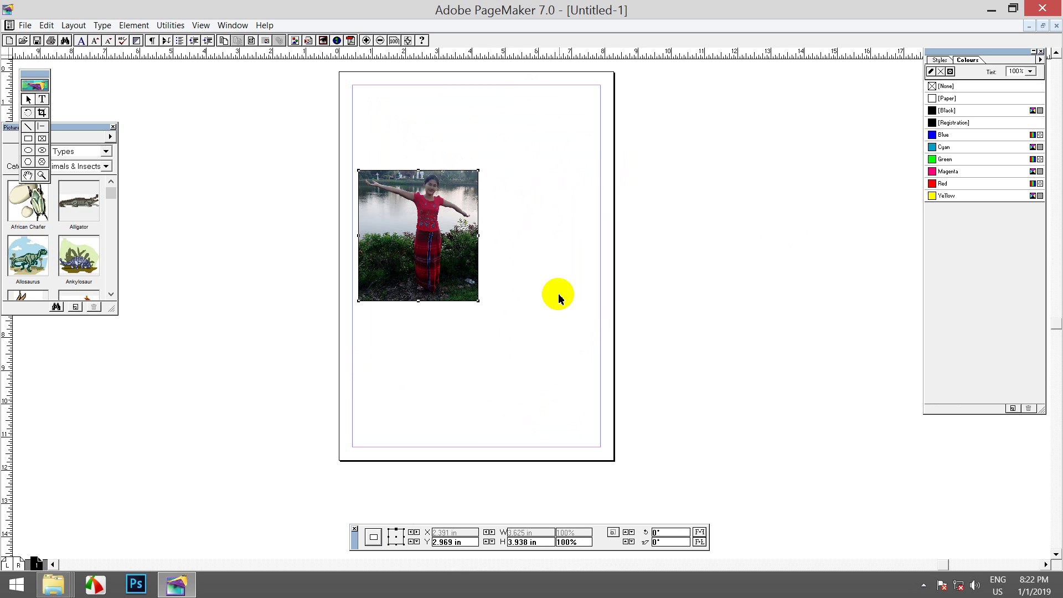
{"action": "mouse_move", "coordinate": [447, 286]}
{"action": "left_mouse_down"}
{"action": "mouse_move", "coordinate": [465, 280]}
{"action": "mouse_move", "coordinate": [462, 264]}
{"action": "mouse_move", "coordinate": [454, 275]}
{"action": "left_mouse_up"}
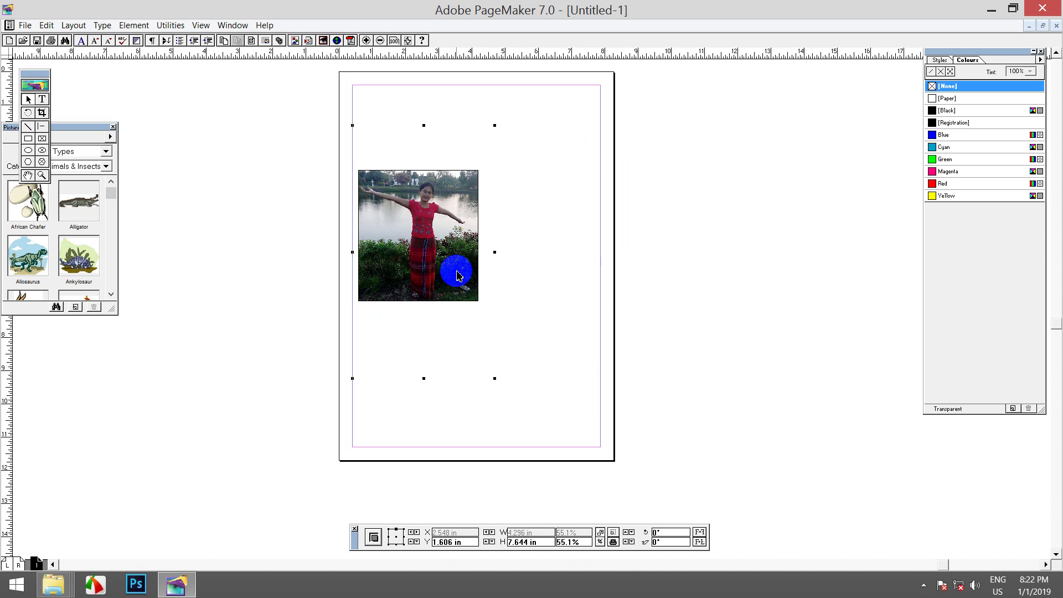
{"action": "left_click", "coordinate": [689, 267]}
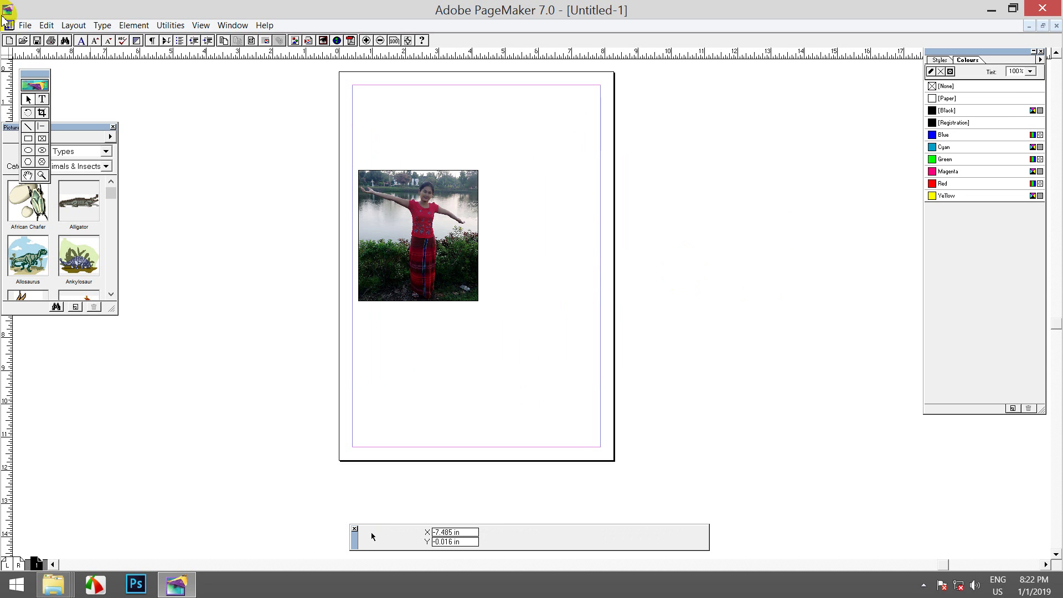
Place the image 1 (41).jpg at the page's right edge, including a complete copy in the publication
{"action": "left_click", "coordinate": [25, 25]}
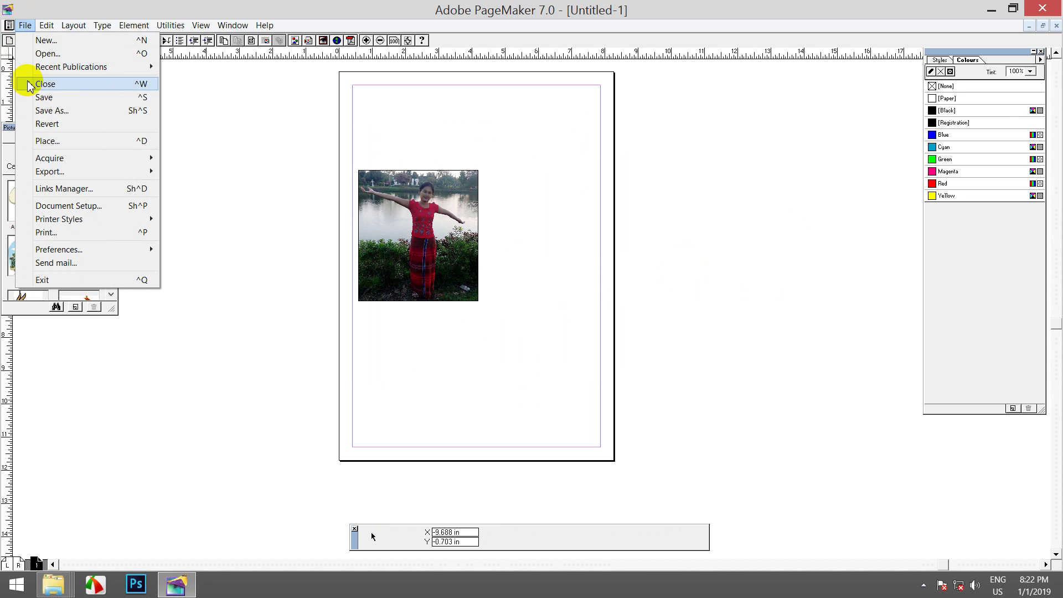
{"action": "left_click", "coordinate": [61, 145]}
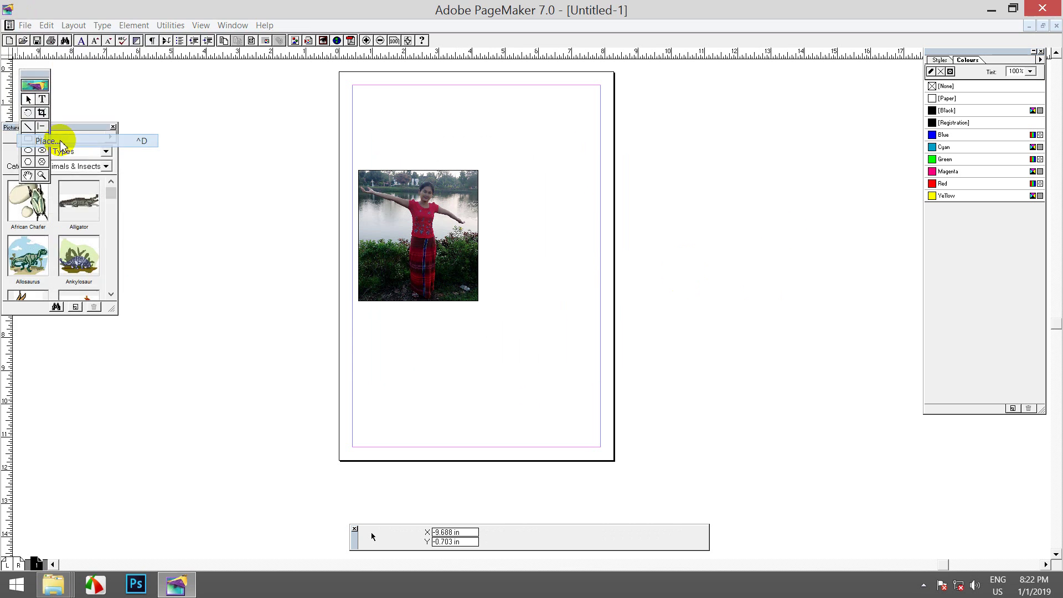
{"action": "left_click", "coordinate": [69, 119]}
{"action": "left_click", "coordinate": [267, 183]}
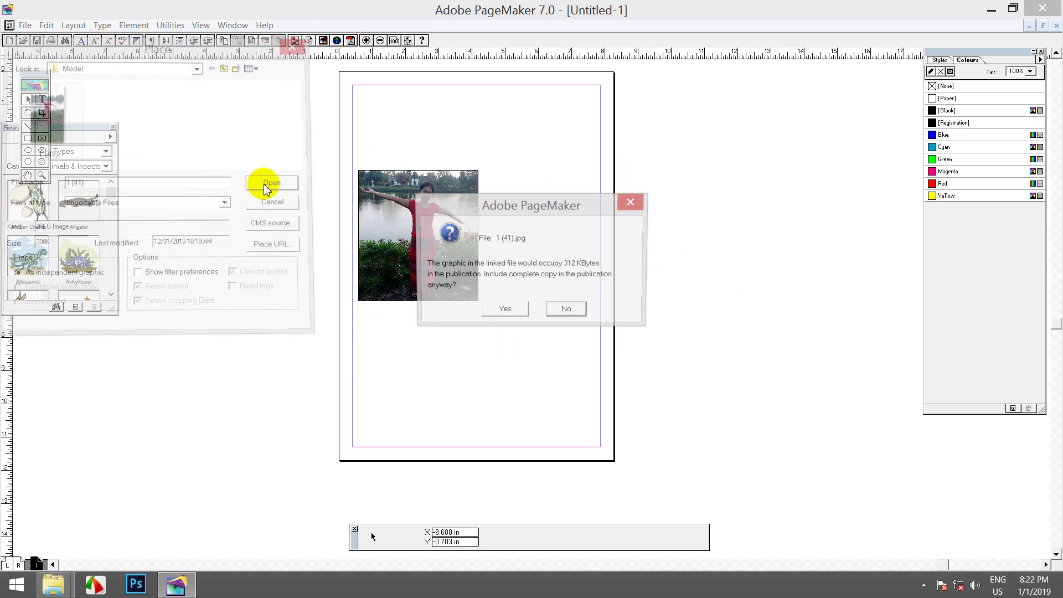
{"action": "left_click", "coordinate": [519, 311]}
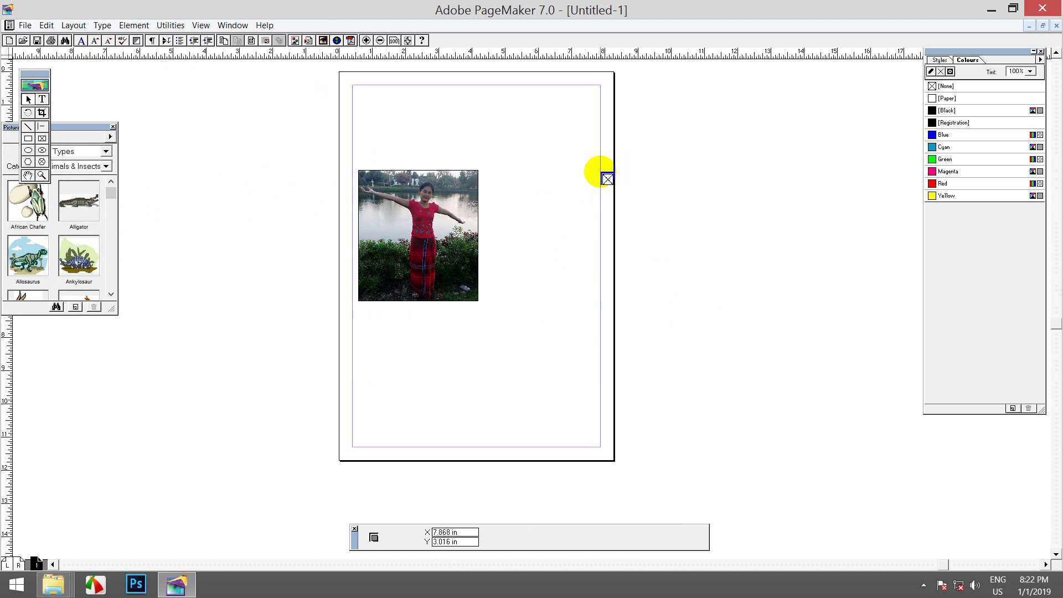
{"action": "left_click", "coordinate": [560, 131]}
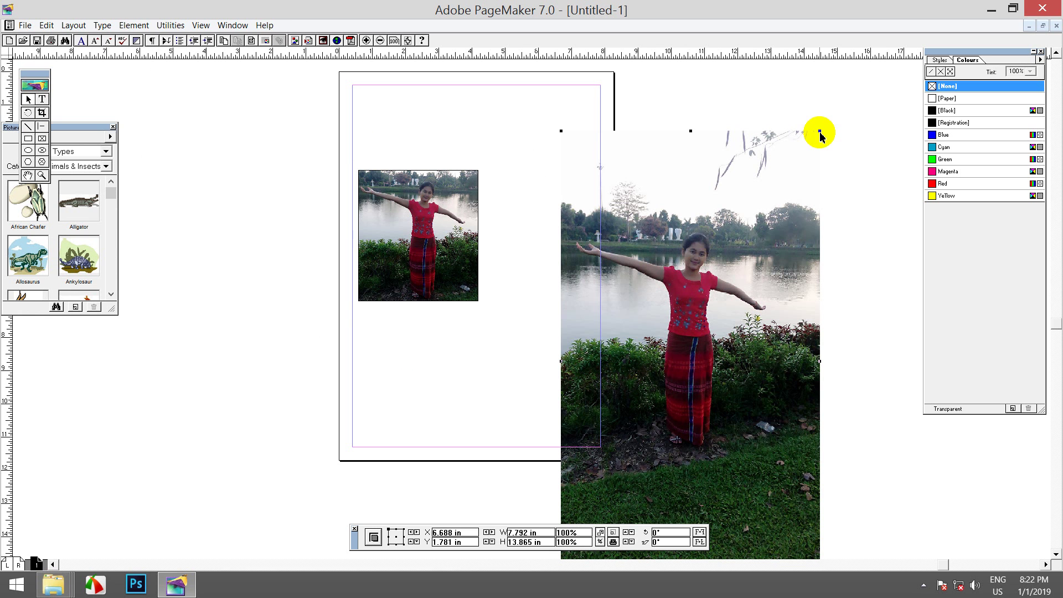
Scale the second photo down proportionally to about 55.3% and move it onto the pasteboard right of the page
{"action": "left_click_drag", "start_coordinate": [820, 131], "coordinate": [707, 290]}
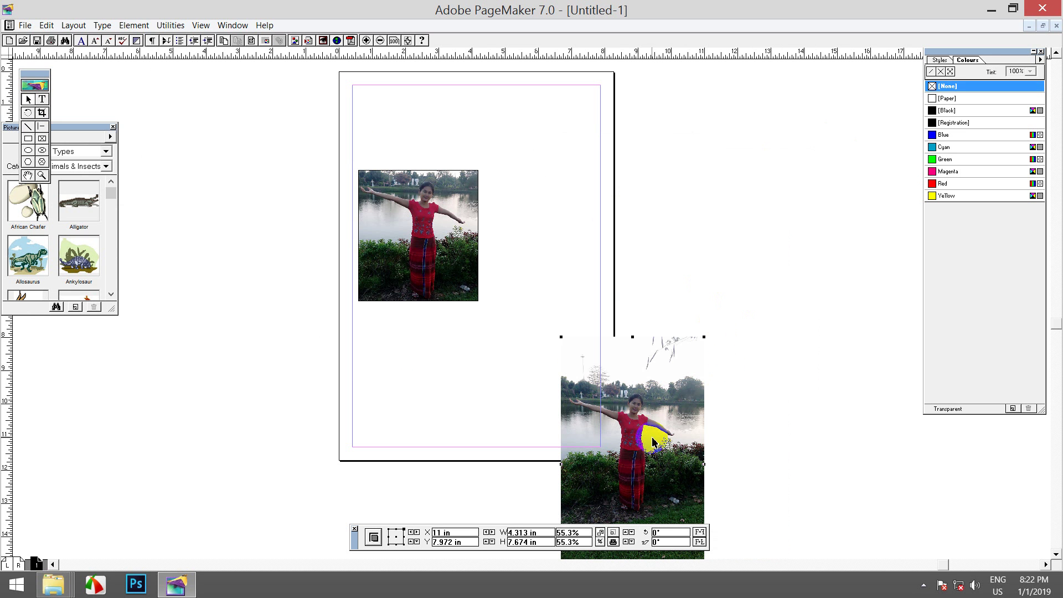
{"action": "left_click_drag", "start_coordinate": [657, 430], "coordinate": [735, 202]}
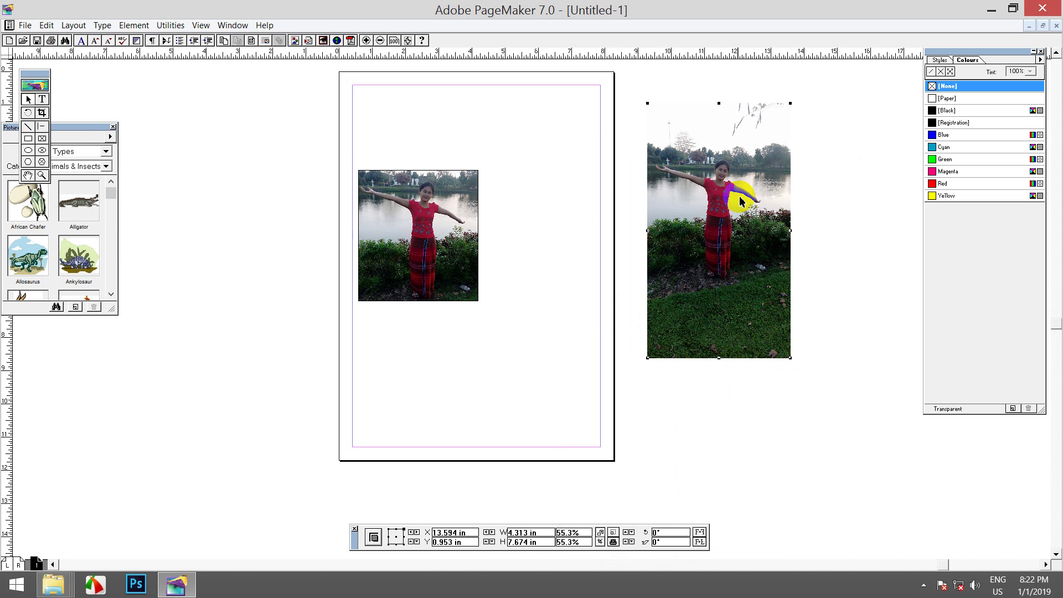
Crop the second photo on all sides with the Cropping tool to about 3.3 by 4.1 in
{"action": "left_click", "coordinate": [43, 113]}
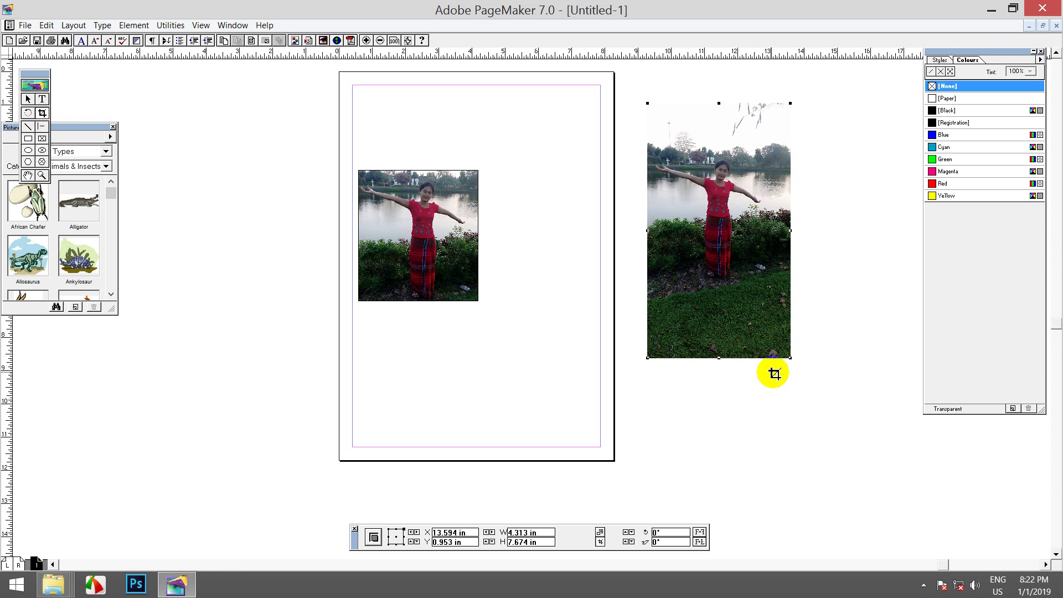
{"action": "left_click_drag", "start_coordinate": [723, 363], "coordinate": [774, 284]}
{"action": "left_click_drag", "start_coordinate": [773, 284], "coordinate": [773, 281]}
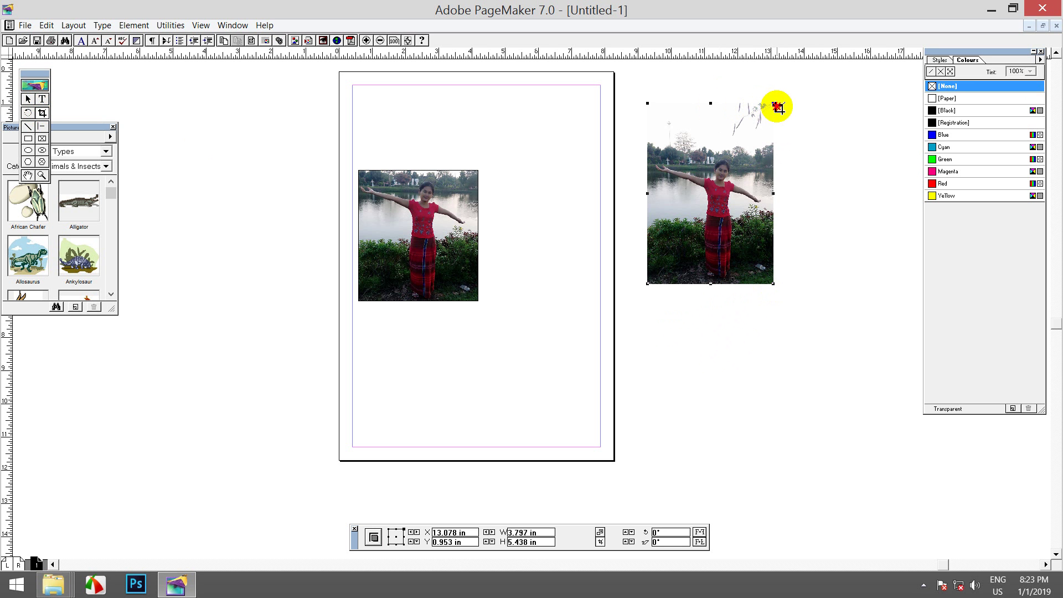
{"action": "left_click_drag", "start_coordinate": [774, 105], "coordinate": [766, 147]}
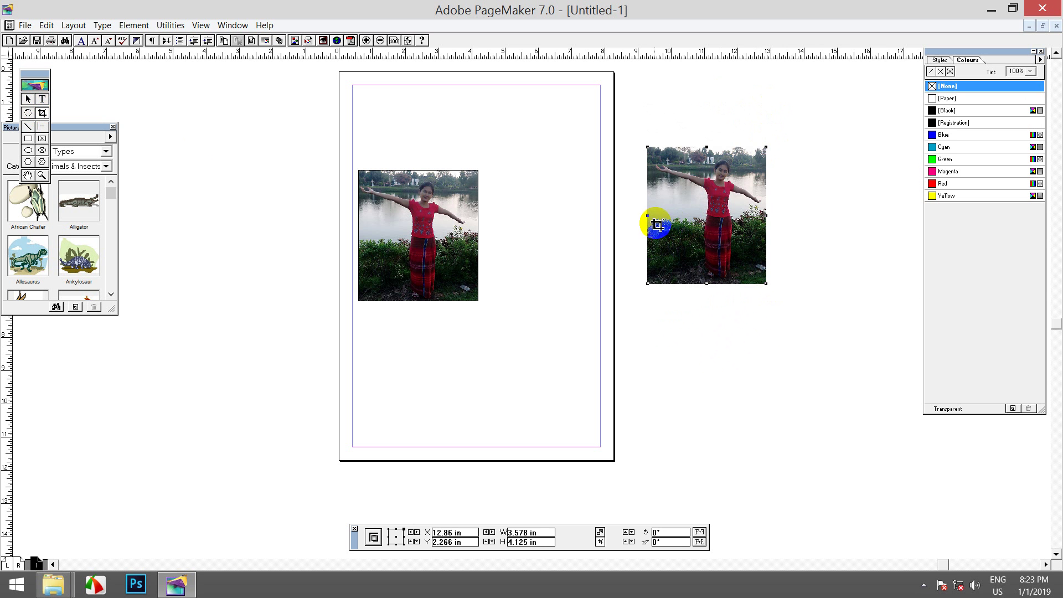
{"action": "left_click_drag", "start_coordinate": [648, 217], "coordinate": [653, 218]}
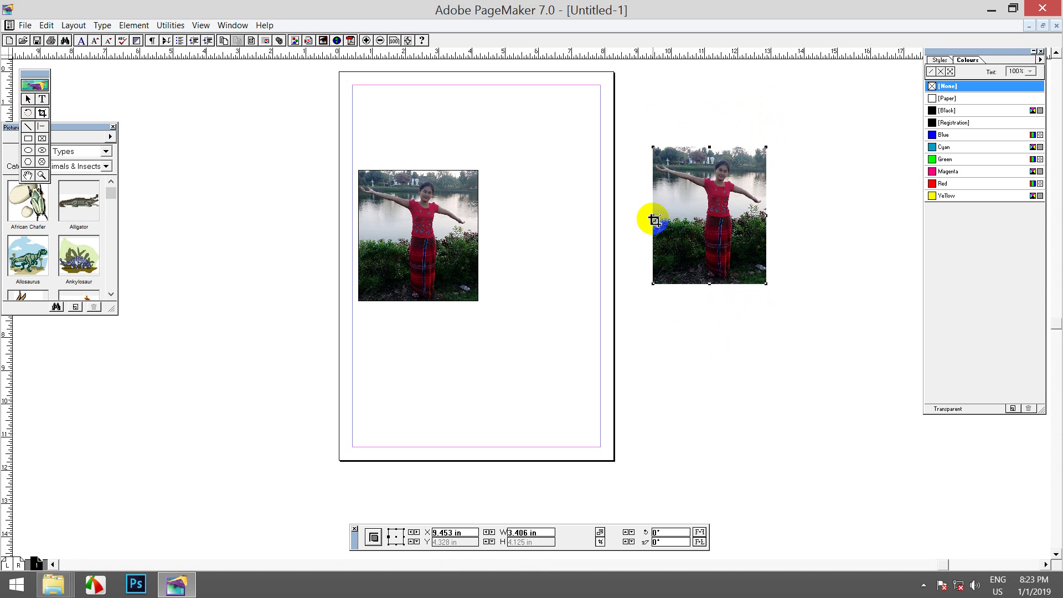
{"action": "left_click_drag", "start_coordinate": [770, 215], "coordinate": [764, 214]}
Move the cropped photo onto the page beside the masked photo, and return it to the pasteboard
{"action": "left_click", "coordinate": [28, 98]}
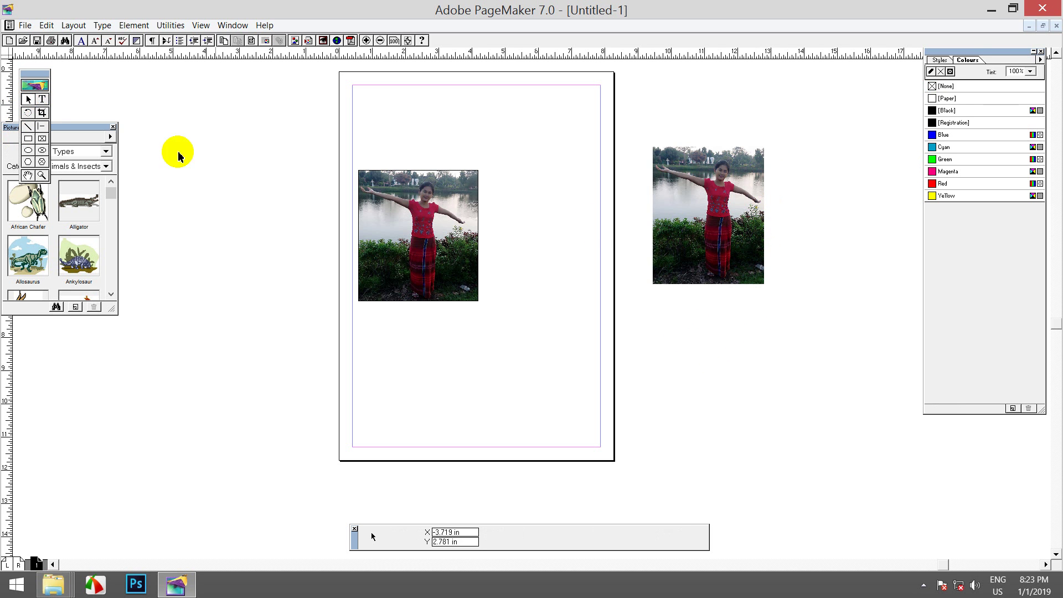
{"action": "left_click", "coordinate": [717, 196]}
{"action": "left_click_drag", "start_coordinate": [717, 196], "coordinate": [555, 211]}
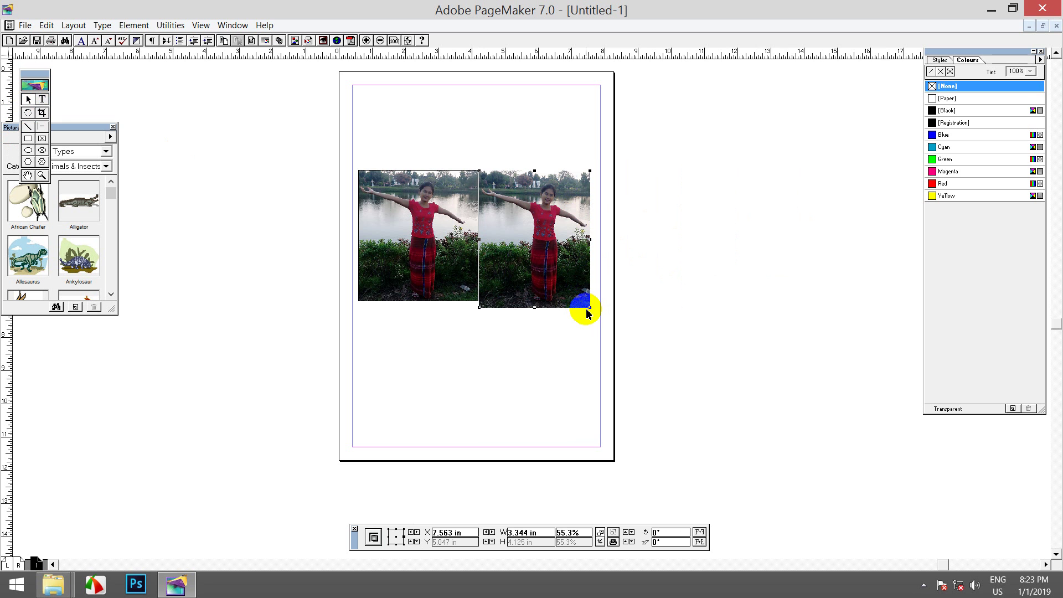
{"action": "left_click", "coordinate": [544, 217]}
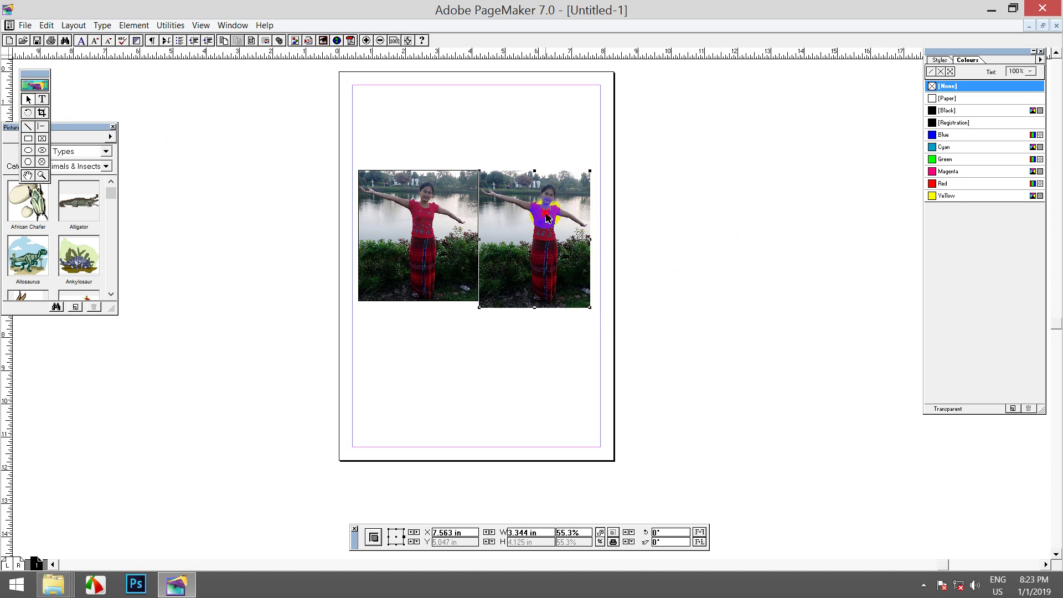
{"action": "left_click_drag", "start_coordinate": [546, 218], "coordinate": [716, 205]}
Extend the cropped photo's frame with the Cropping tool to reveal hidden parts of the image, about 4.1 by 6.1 in
{"action": "left_click", "coordinate": [42, 112]}
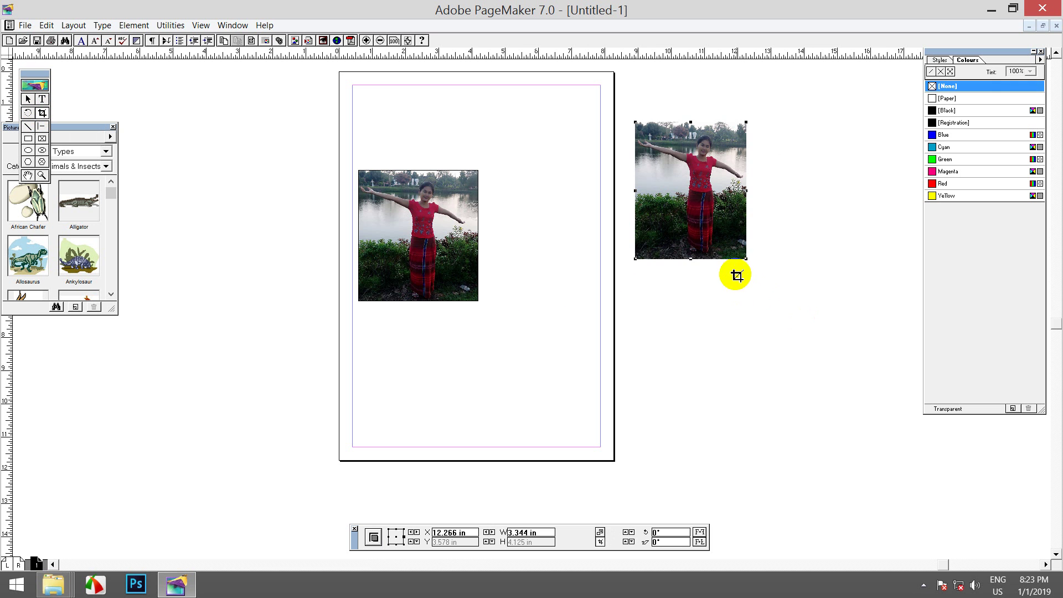
{"action": "left_click_drag", "start_coordinate": [748, 261], "coordinate": [821, 339]}
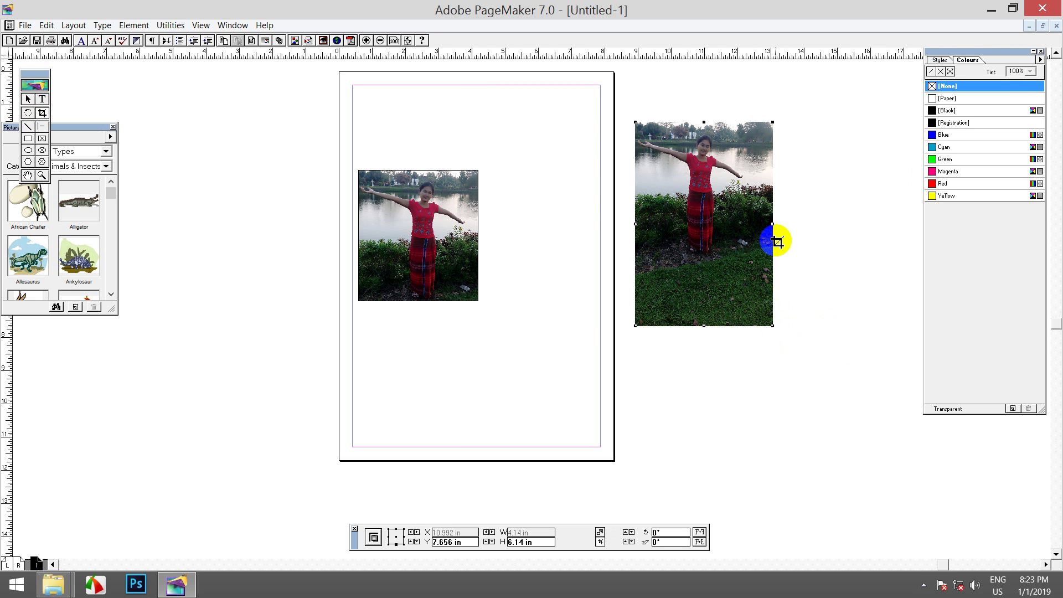
{"action": "mouse_move", "coordinate": [781, 225]}
{"action": "left_mouse_down"}
{"action": "mouse_move", "coordinate": [800, 230]}
{"action": "mouse_move", "coordinate": [783, 230]}
{"action": "left_mouse_up"}
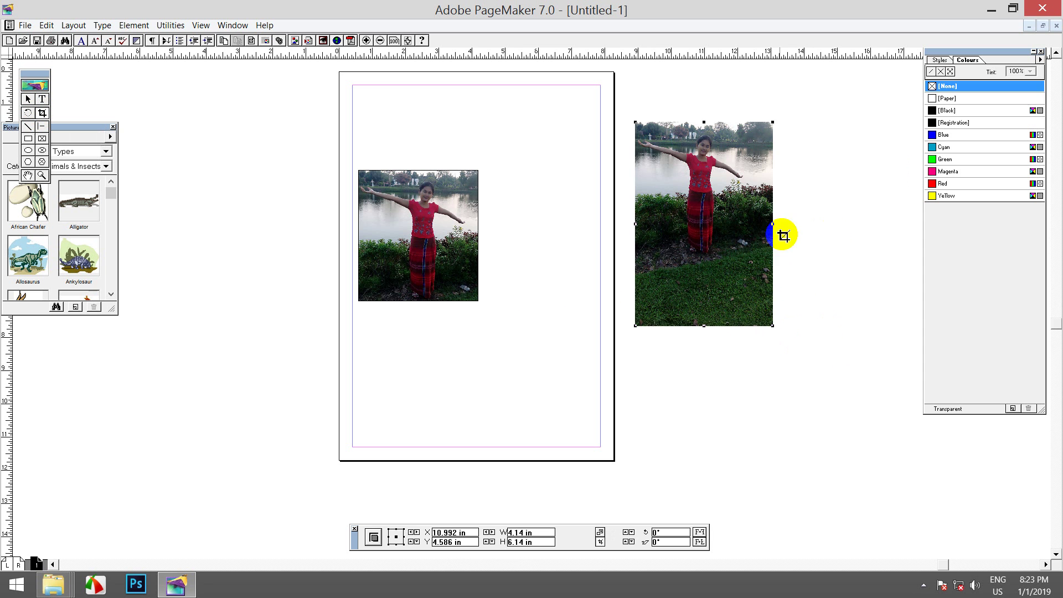
{"action": "left_click", "coordinate": [778, 229]}
{"action": "left_click", "coordinate": [759, 304]}
{"action": "mouse_move", "coordinate": [779, 329]}
{"action": "left_mouse_down"}
{"action": "mouse_move", "coordinate": [855, 406]}
{"action": "mouse_move", "coordinate": [759, 330]}
{"action": "mouse_move", "coordinate": [761, 294]}
{"action": "mouse_move", "coordinate": [771, 358]}
{"action": "mouse_move", "coordinate": [772, 333]}
{"action": "left_mouse_up"}
{"action": "mouse_move", "coordinate": [648, 128]}
{"action": "left_mouse_down"}
{"action": "mouse_move", "coordinate": [610, 100]}
{"action": "mouse_move", "coordinate": [635, 121]}
{"action": "left_mouse_up"}
{"action": "left_click_drag", "start_coordinate": [743, 199], "coordinate": [729, 256]}
Crop the second photo again from its lower-right and upper-right corners to about 3.3 by 3.9 in
{"action": "left_click_drag", "start_coordinate": [774, 339], "coordinate": [745, 261]}
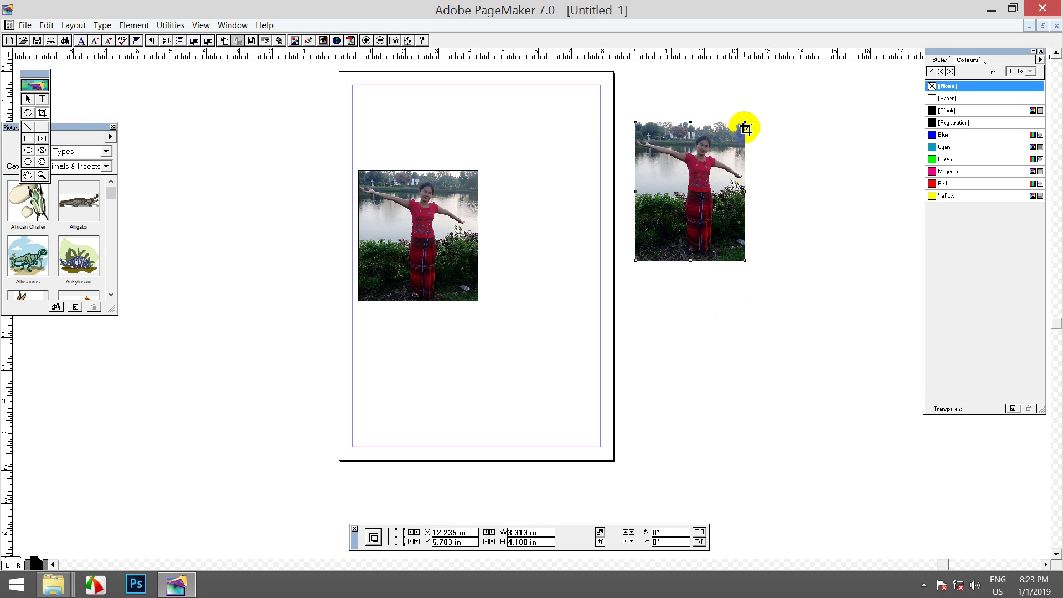
{"action": "left_click_drag", "start_coordinate": [746, 124], "coordinate": [744, 131]}
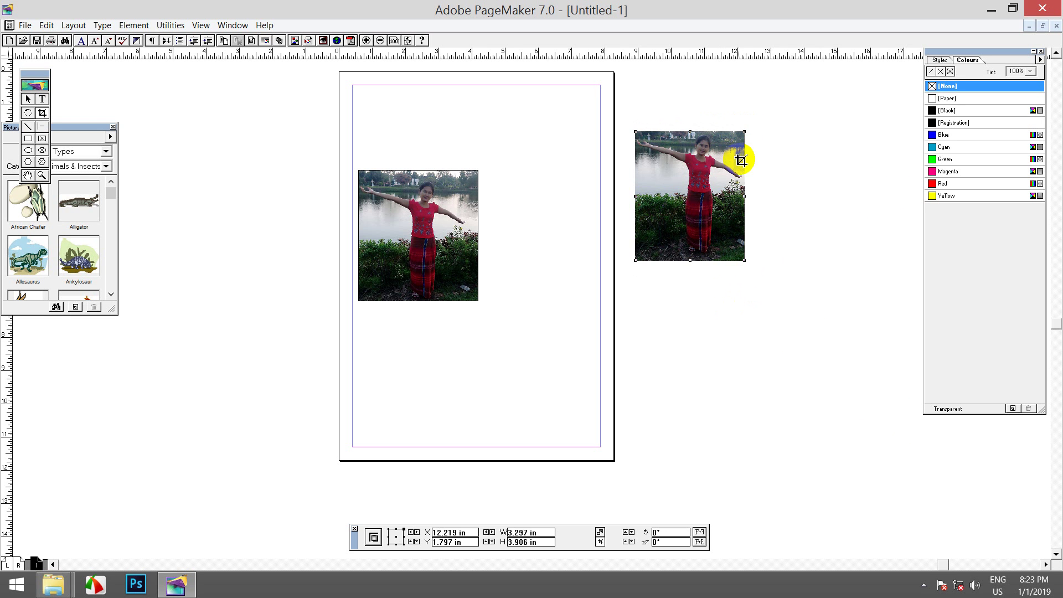
{"action": "left_click", "coordinate": [27, 100]}
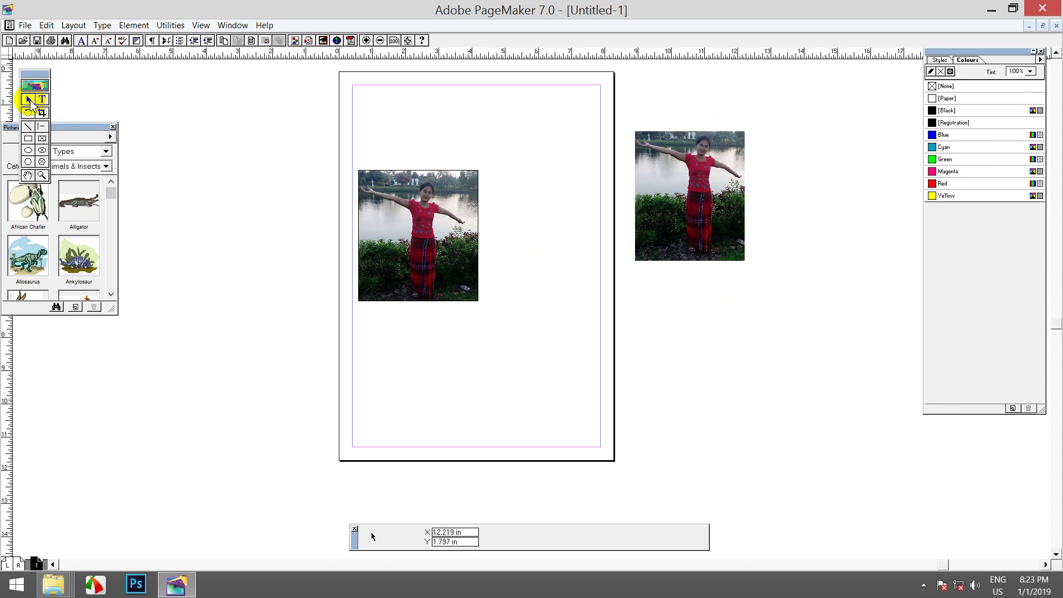
Shift the masked photo slightly within its rectangle, and move the cropped photo farther right and down on the pasteboard
{"action": "left_click", "coordinate": [416, 223]}
{"action": "mouse_move", "coordinate": [430, 220]}
{"action": "left_mouse_down"}
{"action": "mouse_move", "coordinate": [426, 230]}
{"action": "mouse_move", "coordinate": [434, 216]}
{"action": "mouse_move", "coordinate": [413, 208]}
{"action": "mouse_move", "coordinate": [433, 231]}
{"action": "mouse_move", "coordinate": [404, 218]}
{"action": "mouse_move", "coordinate": [423, 218]}
{"action": "mouse_move", "coordinate": [410, 225]}
{"action": "mouse_move", "coordinate": [418, 233]}
{"action": "left_mouse_up"}
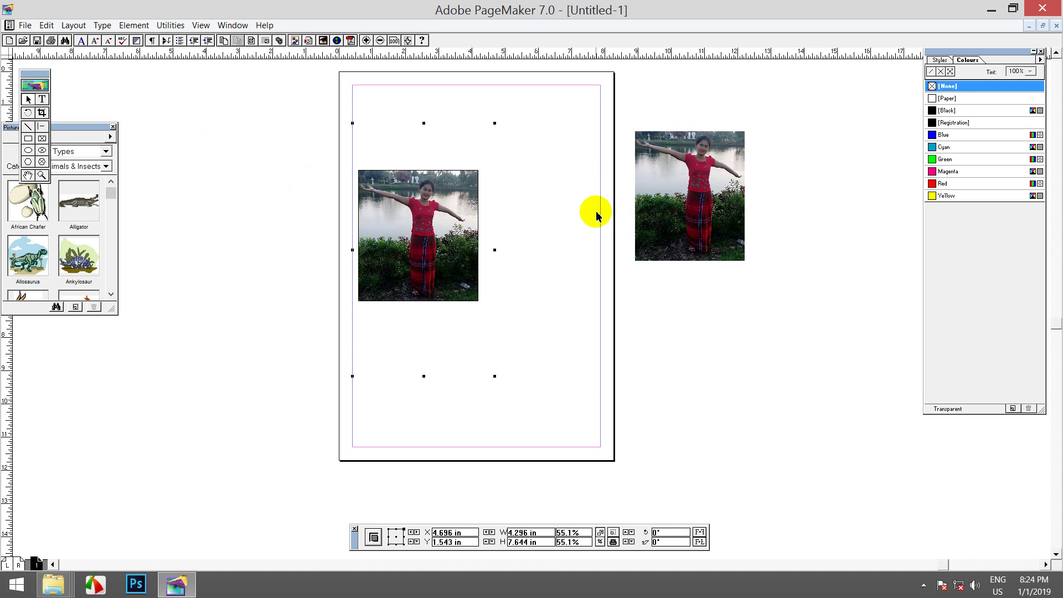
{"action": "left_click", "coordinate": [645, 205]}
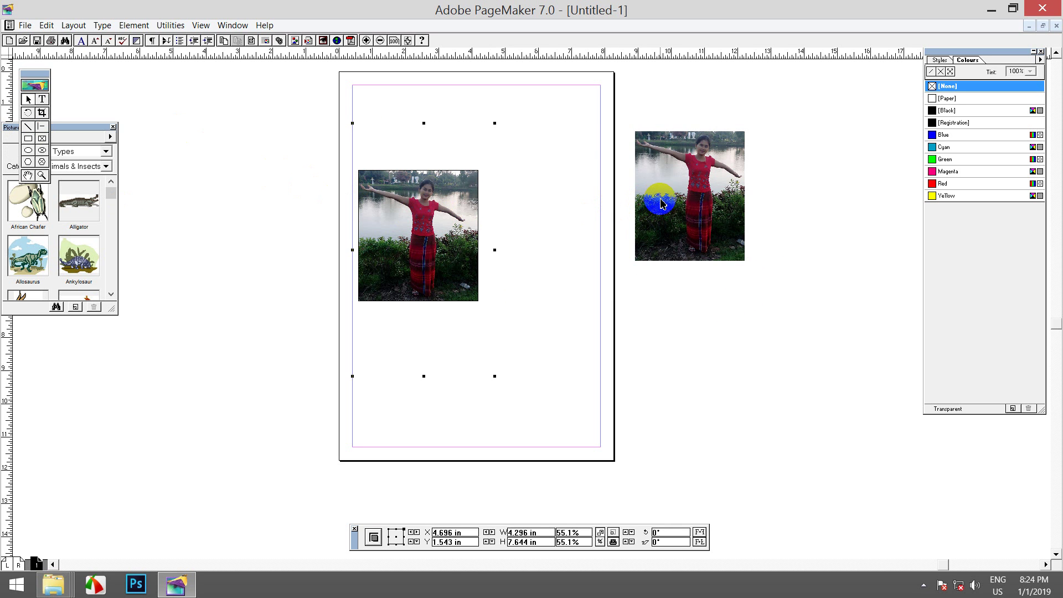
{"action": "left_click_drag", "start_coordinate": [662, 203], "coordinate": [740, 200]}
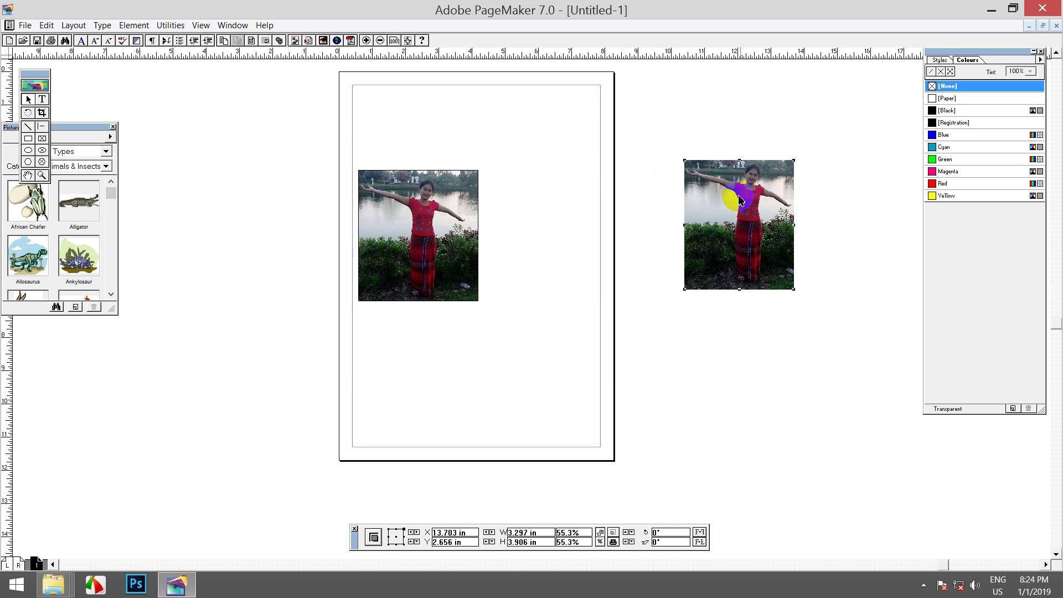
Reposition the masked photo within its rectangle so the whole figure stays framed
{"action": "left_click", "coordinate": [437, 271]}
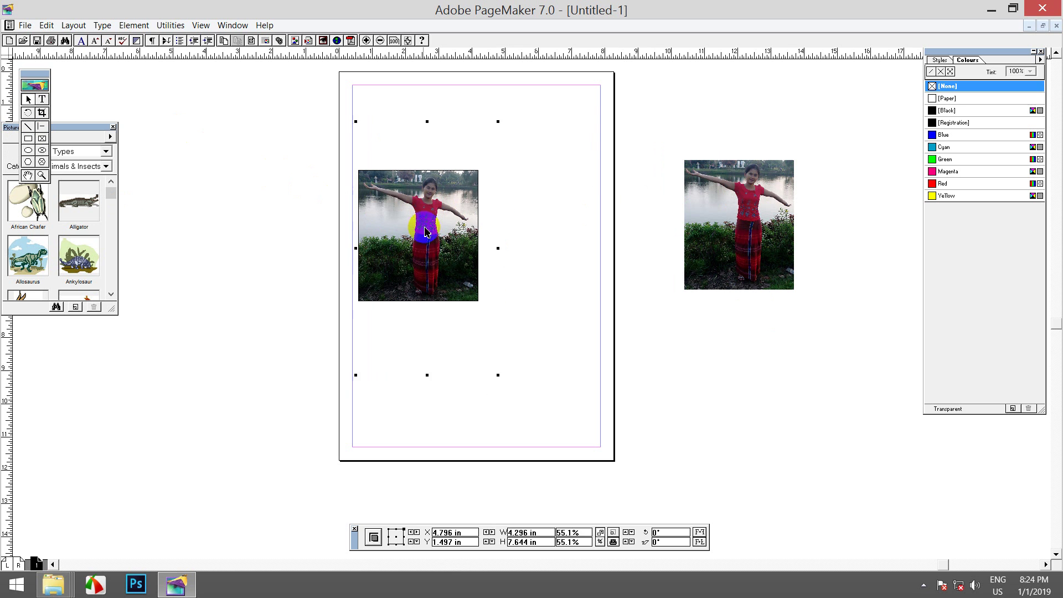
{"action": "left_click", "coordinate": [256, 218]}
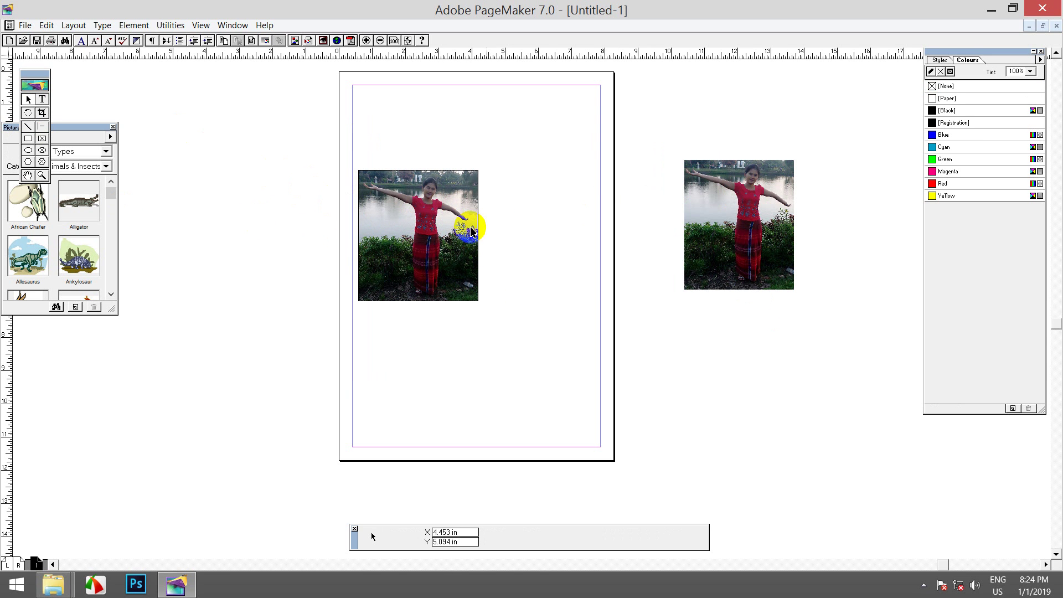
{"action": "left_click", "coordinate": [443, 215]}
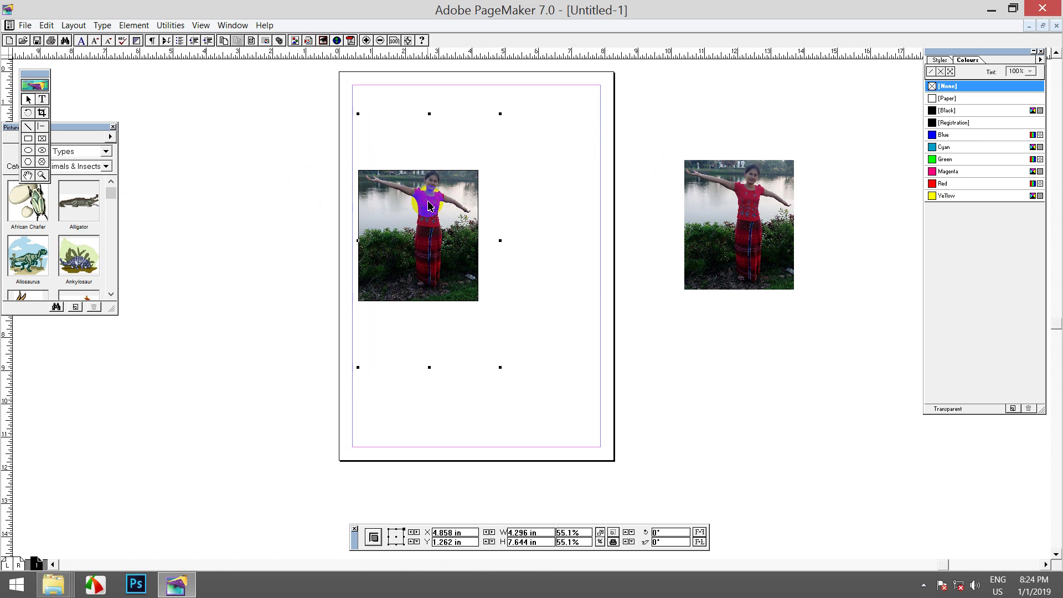
{"action": "mouse_move", "coordinate": [429, 205]}
{"action": "left_mouse_down"}
{"action": "mouse_move", "coordinate": [438, 294]}
{"action": "mouse_move", "coordinate": [434, 235]}
{"action": "mouse_move", "coordinate": [450, 191]}
{"action": "mouse_move", "coordinate": [436, 219]}
{"action": "left_mouse_up"}
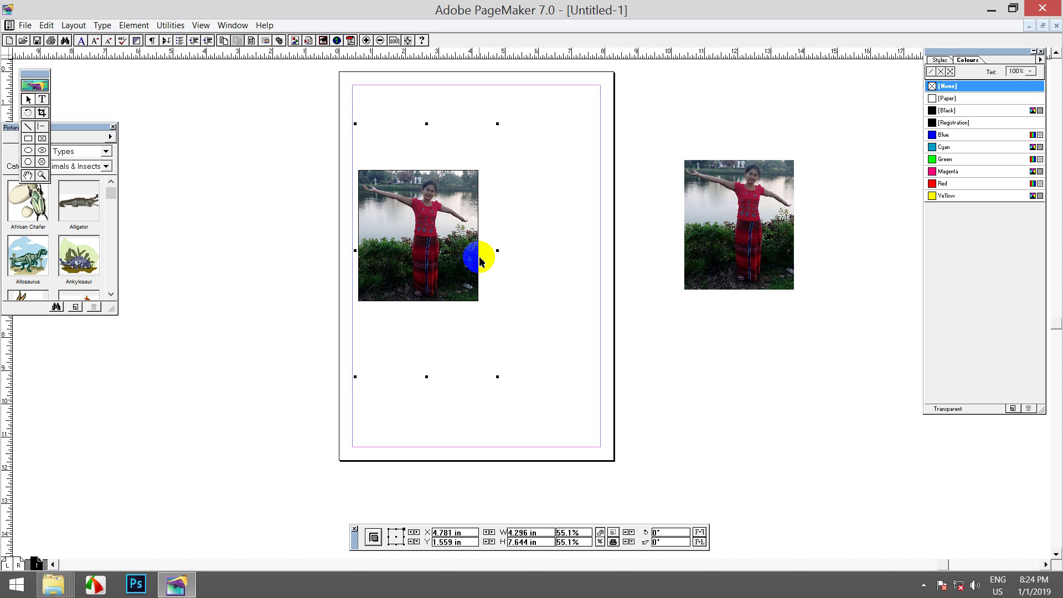
{"action": "left_click", "coordinate": [715, 221]}
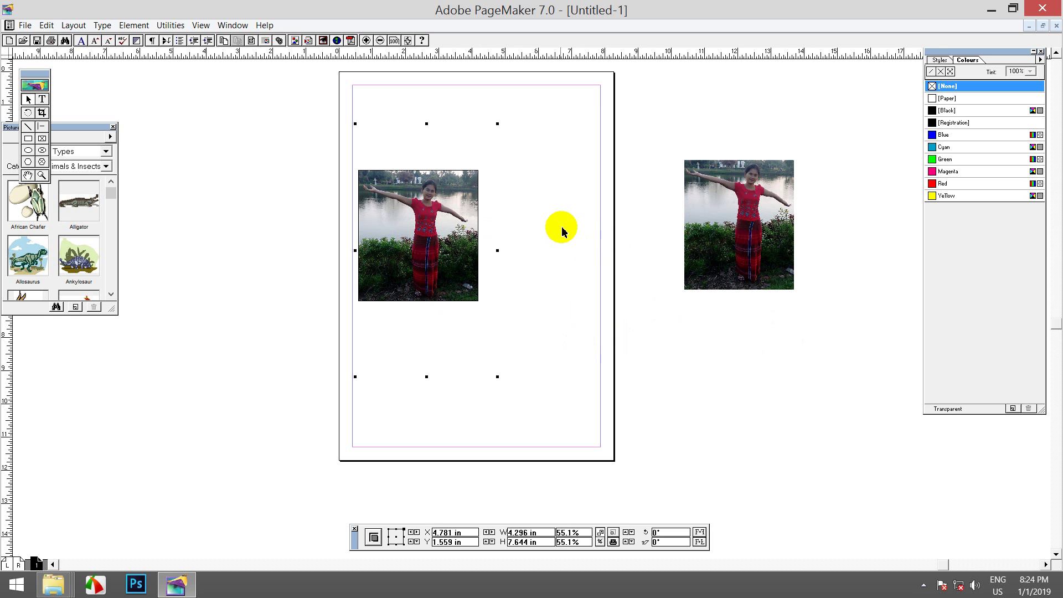
{"action": "left_click", "coordinate": [753, 213]}
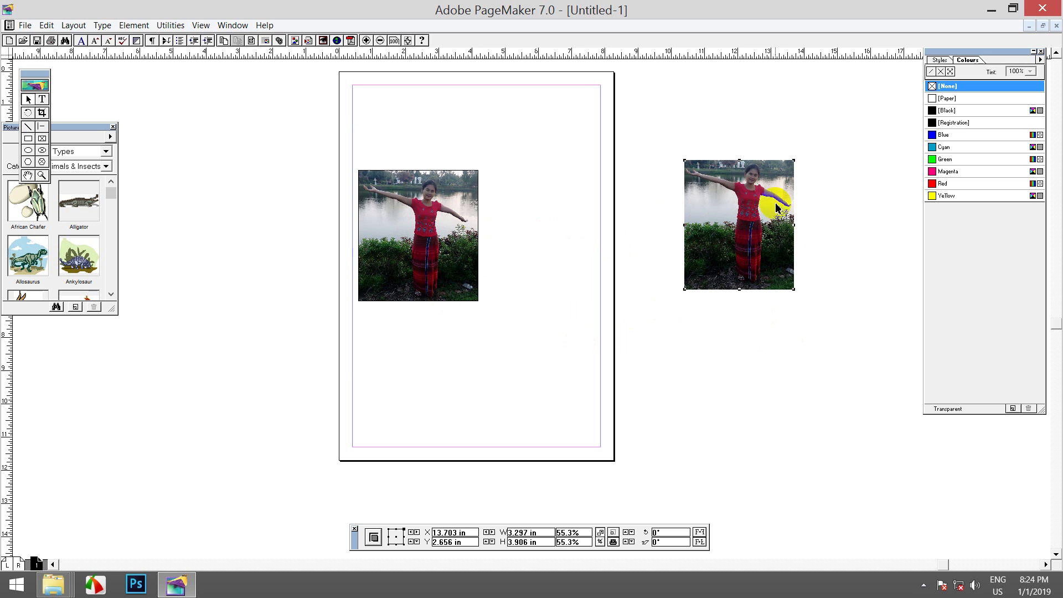
{"action": "left_click", "coordinate": [416, 227]}
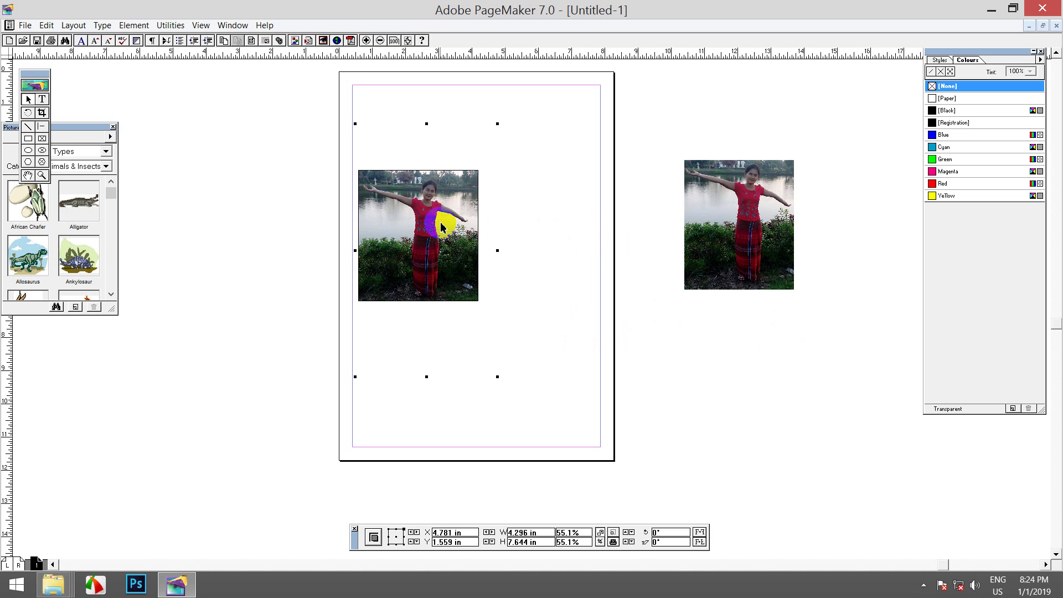
{"action": "left_click", "coordinate": [134, 25]}
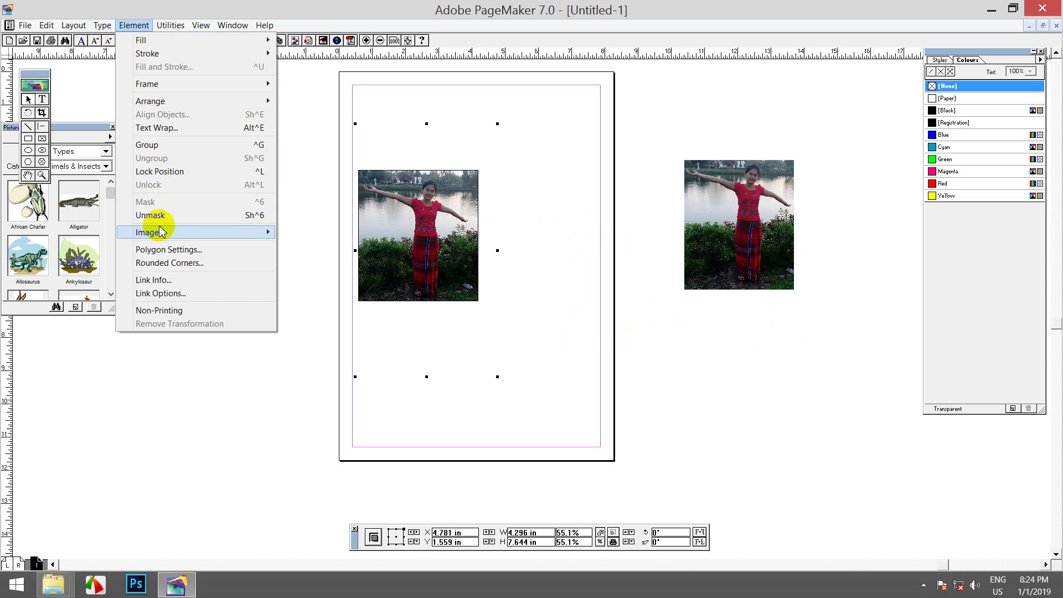
{"action": "left_click", "coordinate": [441, 275]}
{"action": "left_click", "coordinate": [461, 184]}
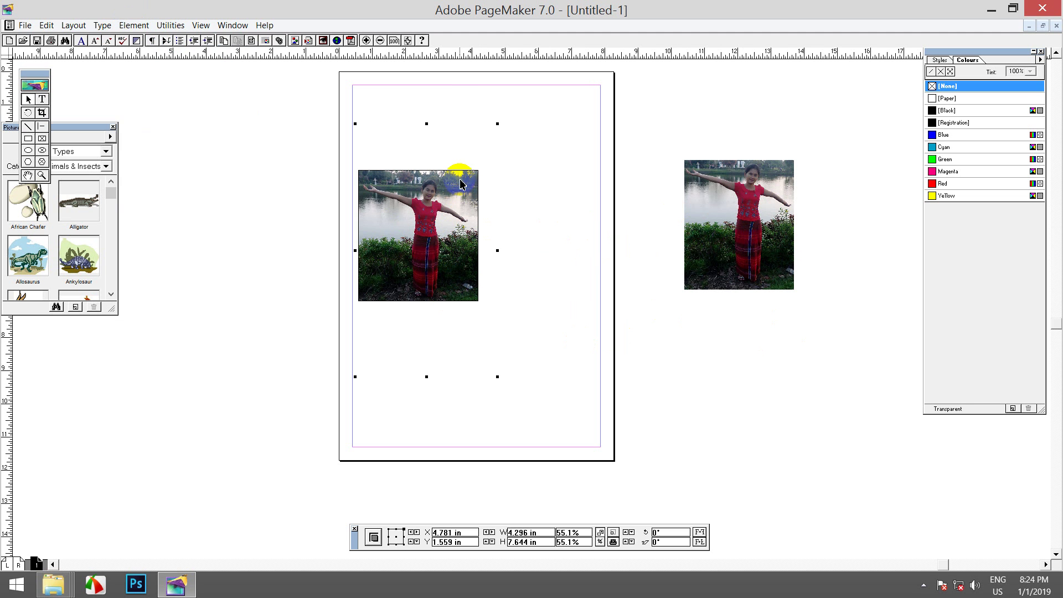
Unmask the photo on the page from the rectangle that frames it
{"action": "left_click", "coordinate": [438, 189]}
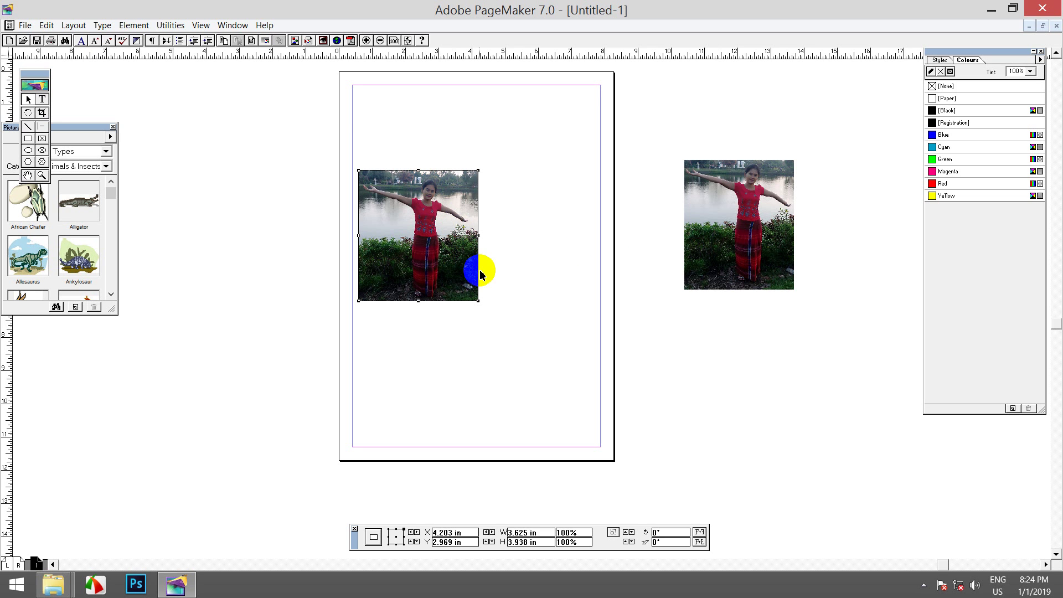
{"action": "left_click", "coordinate": [466, 262]}
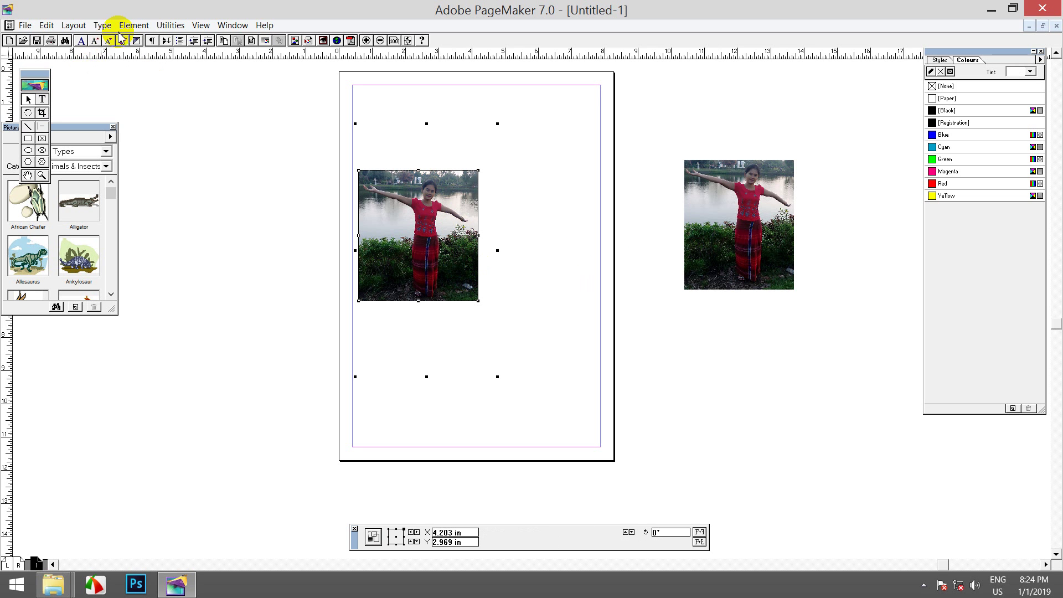
{"action": "left_click", "coordinate": [134, 26]}
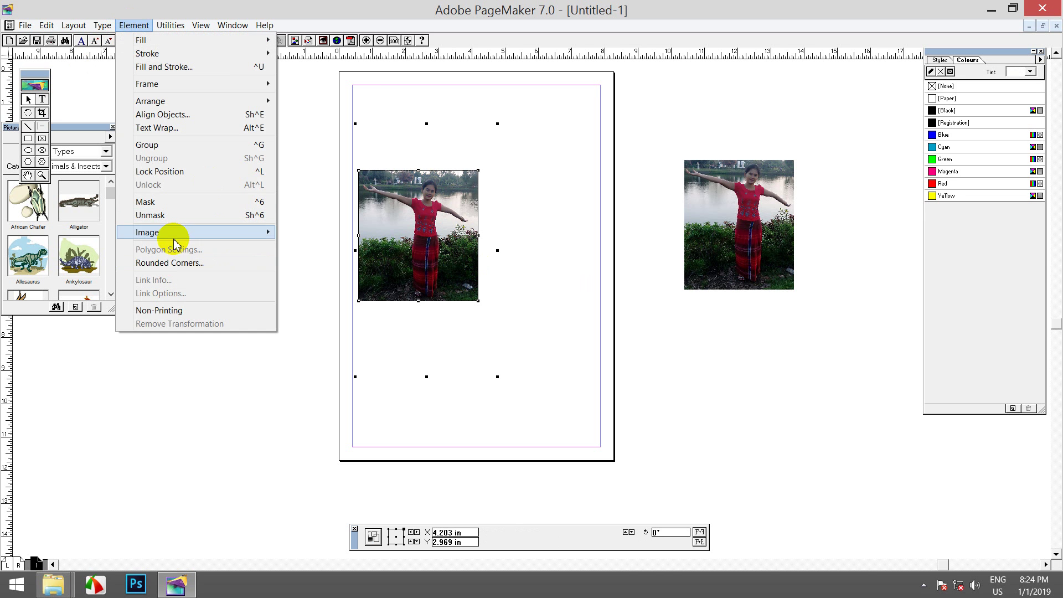
{"action": "left_click", "coordinate": [171, 215]}
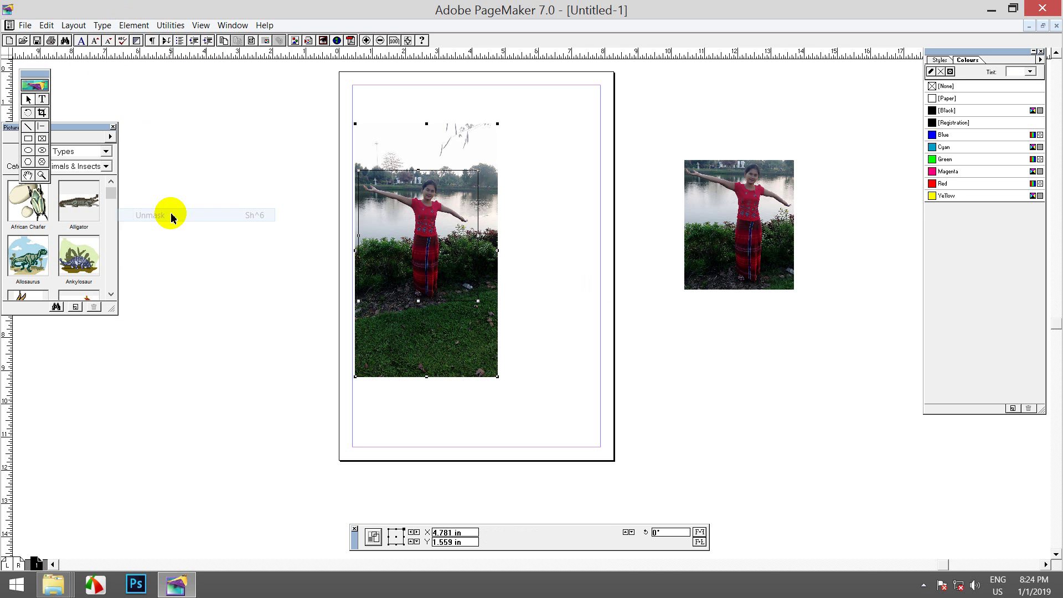
Delete the leftover rectangle and draw an ellipse about 3.9 by 5 in over the figure in the full photo
{"action": "left_click", "coordinate": [654, 392]}
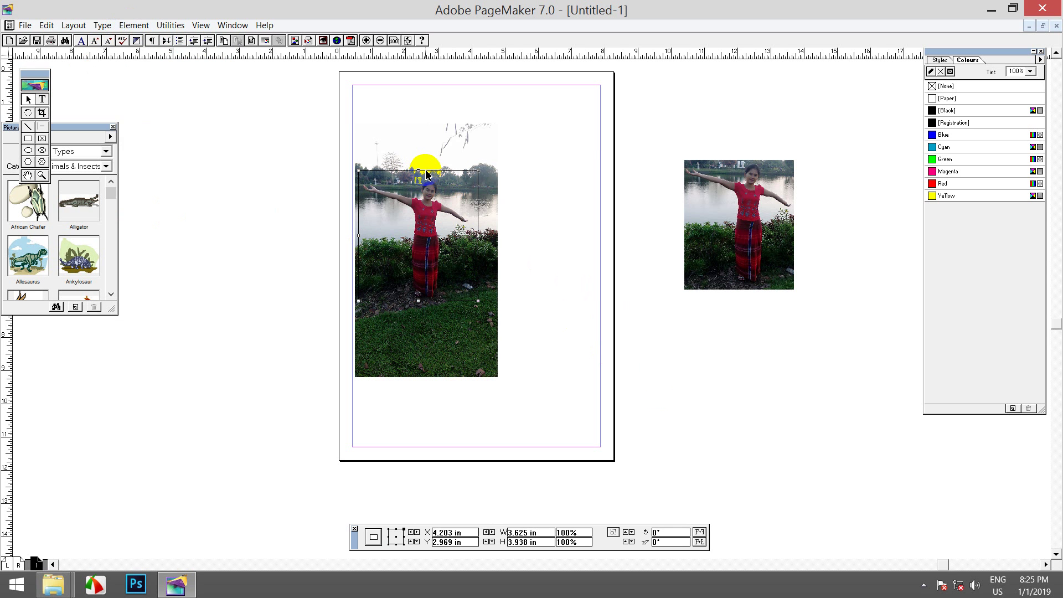
{"action": "left_click", "coordinate": [429, 174]}
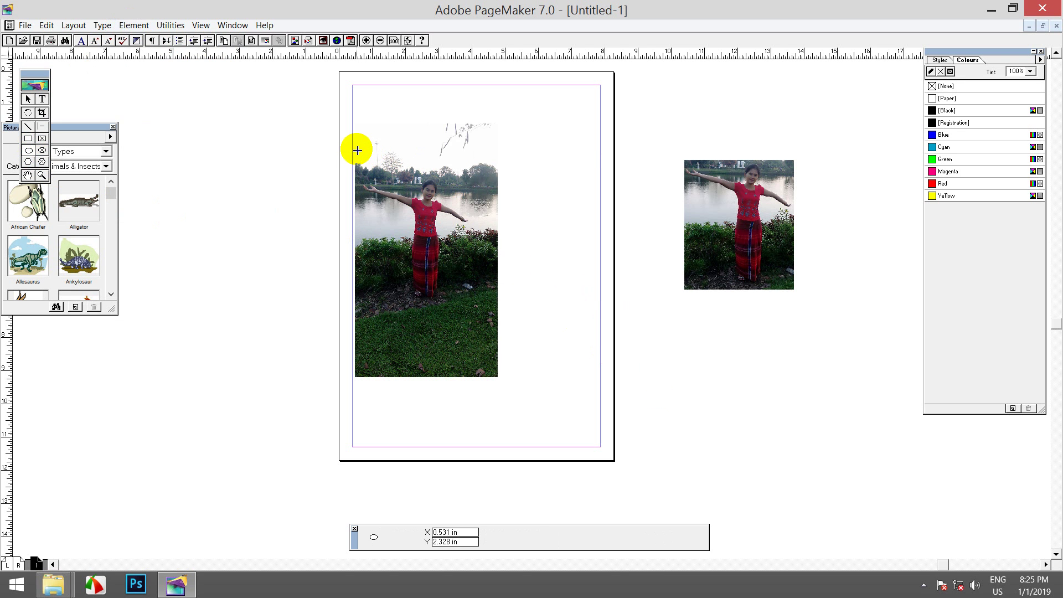
{"action": "left_click_drag", "start_coordinate": [352, 150], "coordinate": [481, 314]}
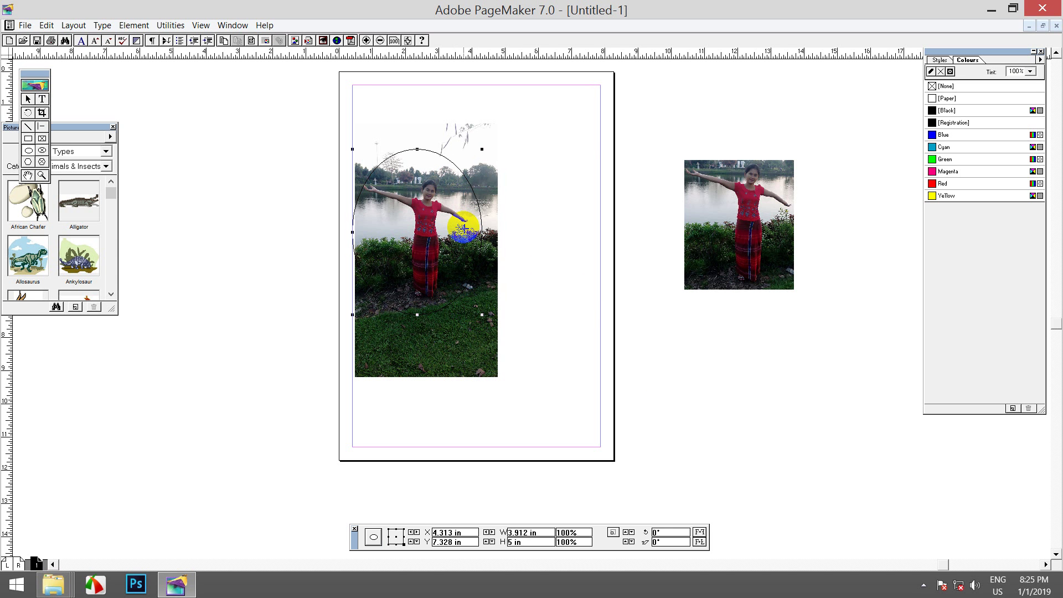
Mask the full photo with the ellipse drawn over it
{"action": "left_click", "coordinate": [28, 100]}
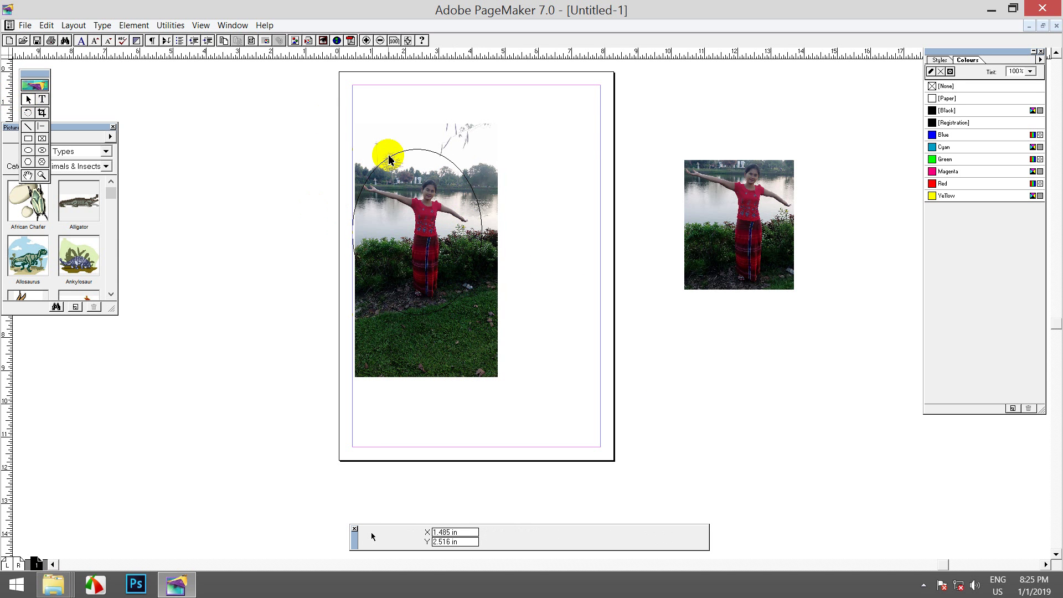
{"action": "left_click", "coordinate": [416, 150]}
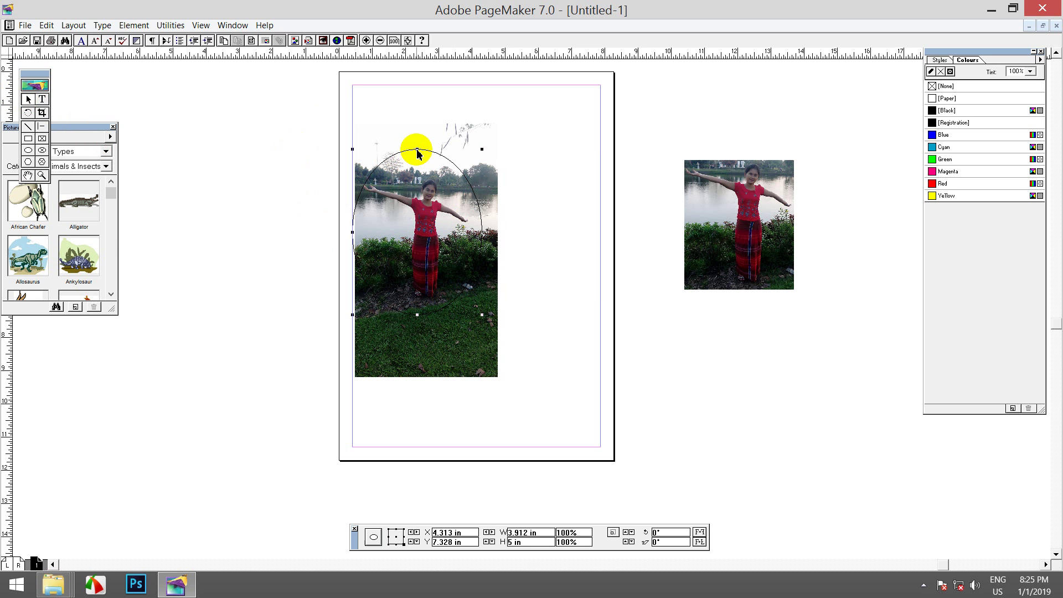
{"action": "left_click", "coordinate": [466, 368], "text": "shift"}
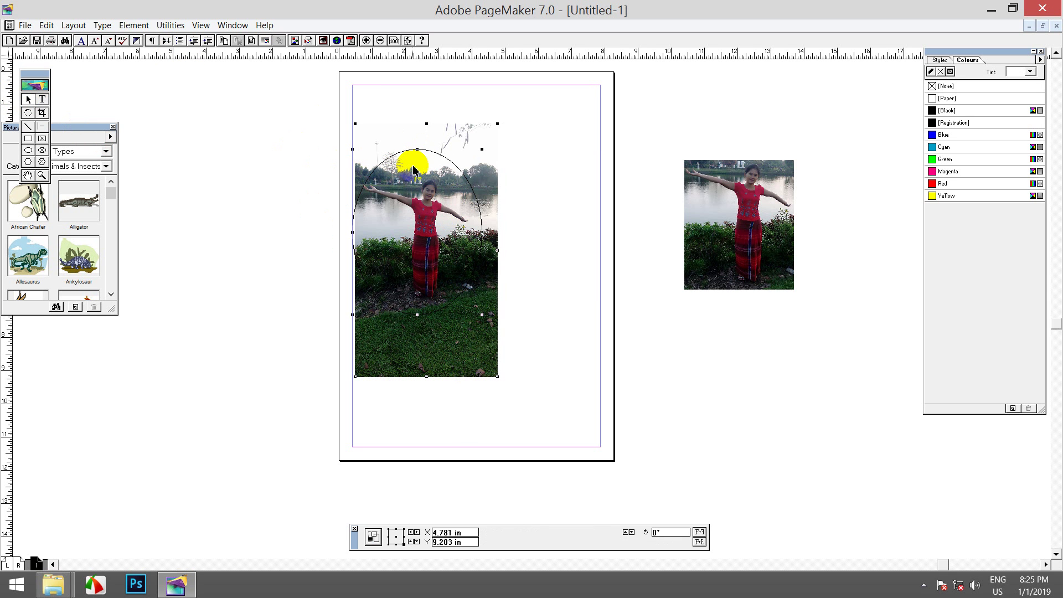
{"action": "right_click", "coordinate": [414, 171]}
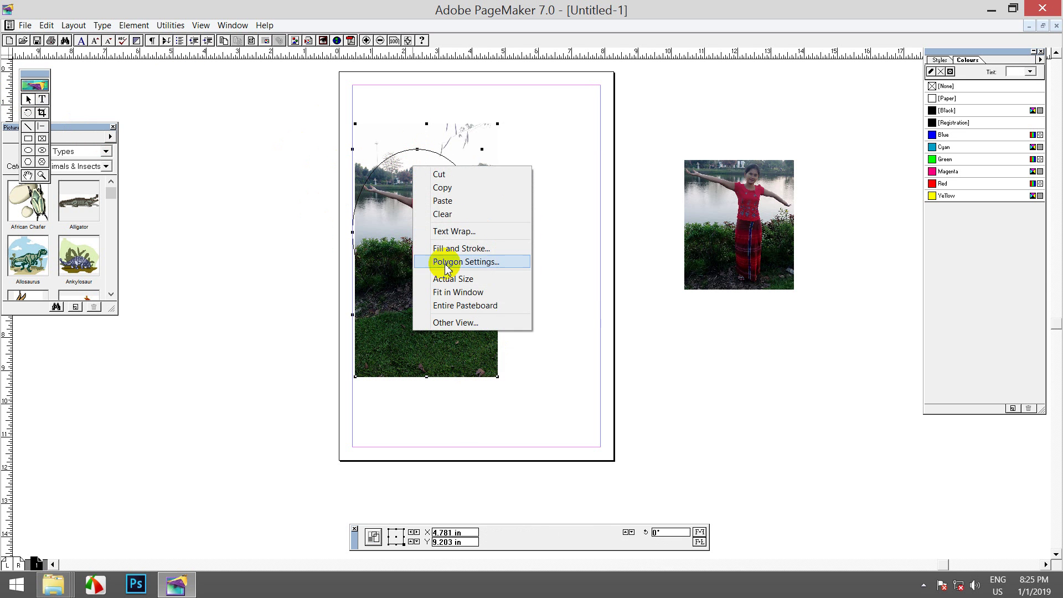
{"action": "left_click", "coordinate": [376, 175]}
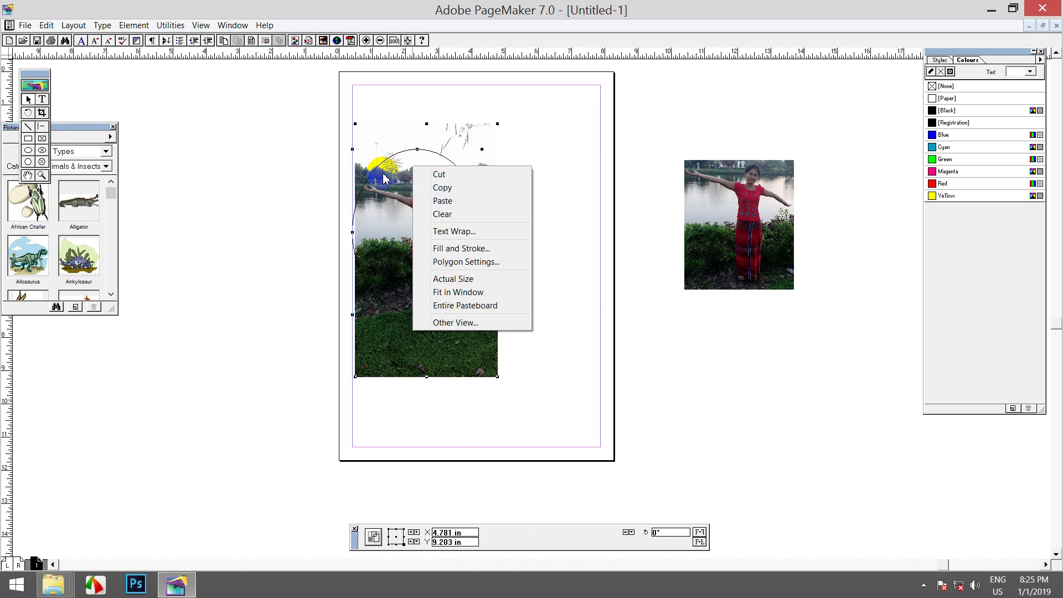
{"action": "left_click", "coordinate": [133, 26]}
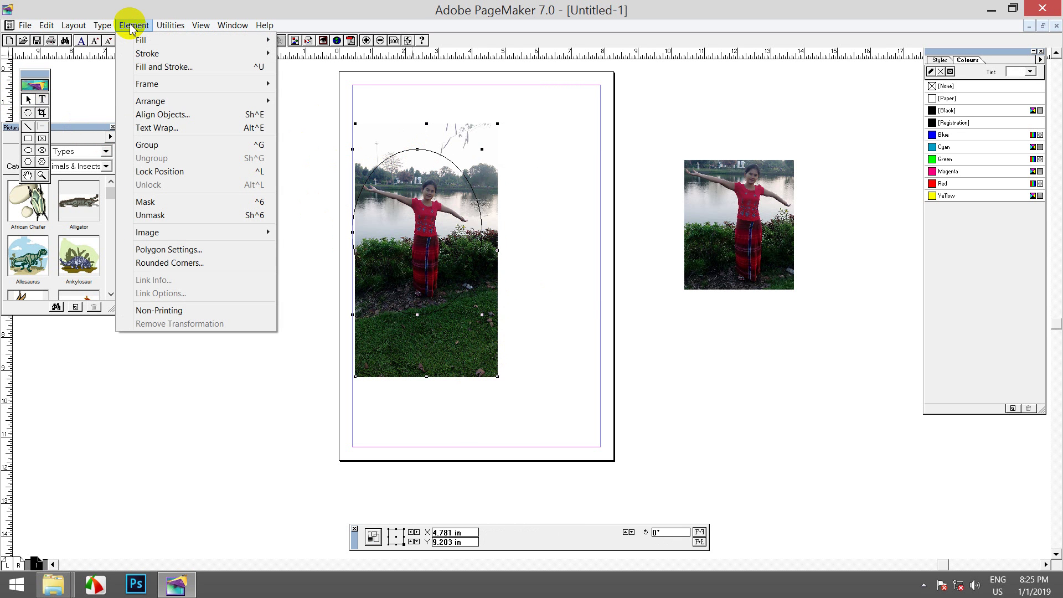
{"action": "left_click", "coordinate": [155, 202]}
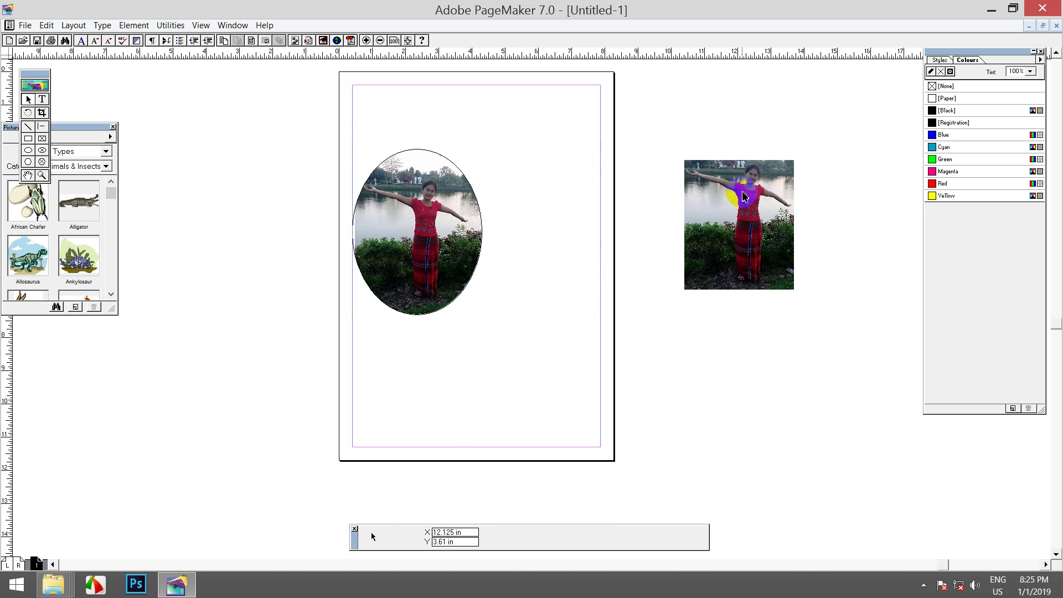
Reposition the masked photo within its ellipse, and move the cropped photo from the pasteboard onto the page beside it
{"action": "left_click", "coordinate": [429, 225]}
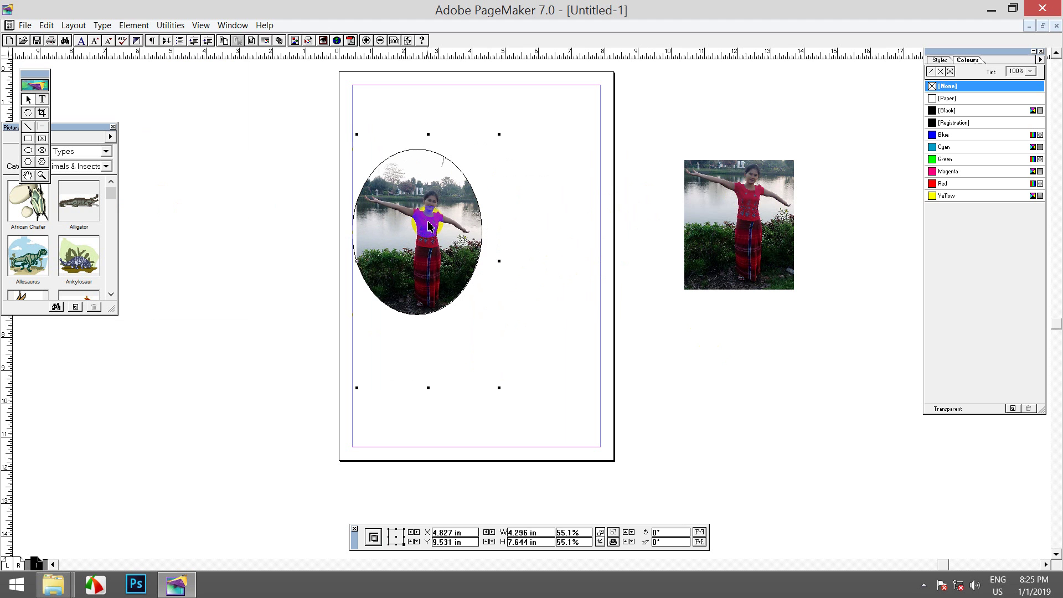
{"action": "left_click_drag", "start_coordinate": [430, 225], "coordinate": [427, 231]}
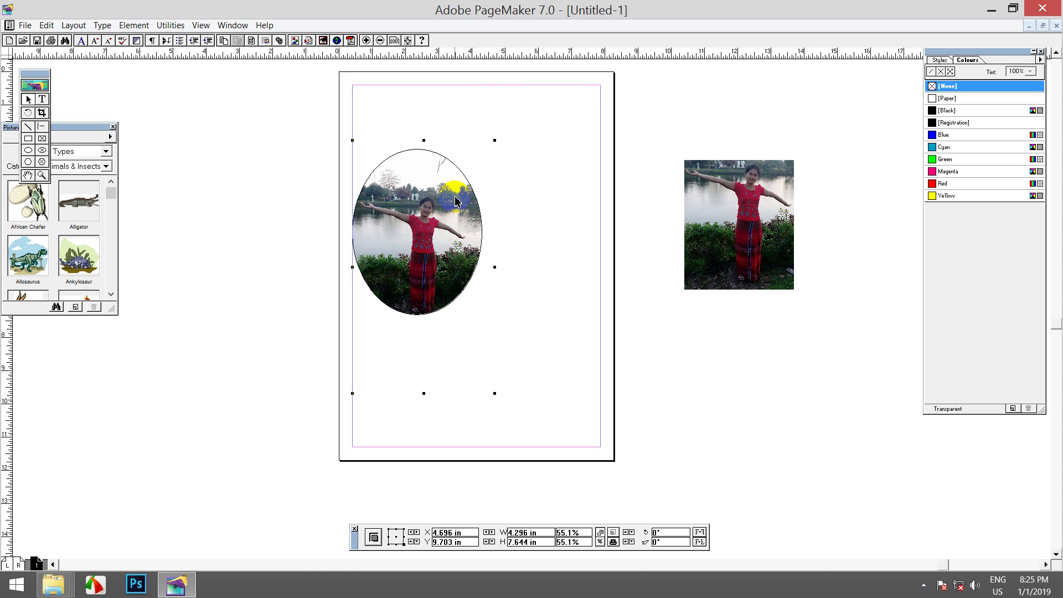
{"action": "key", "text": "ctrl+s"}
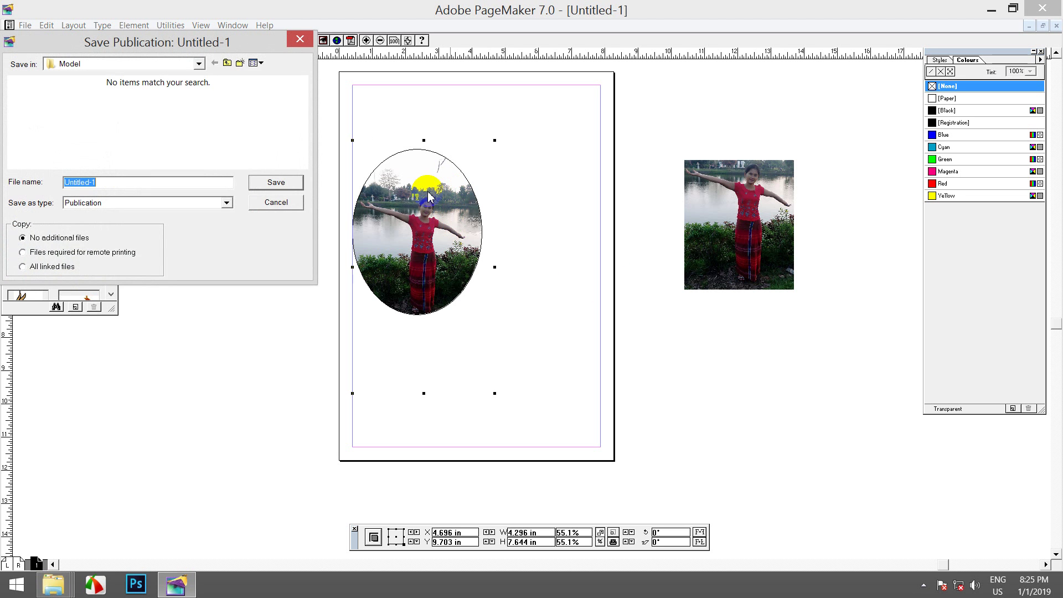
{"action": "left_click", "coordinate": [300, 39]}
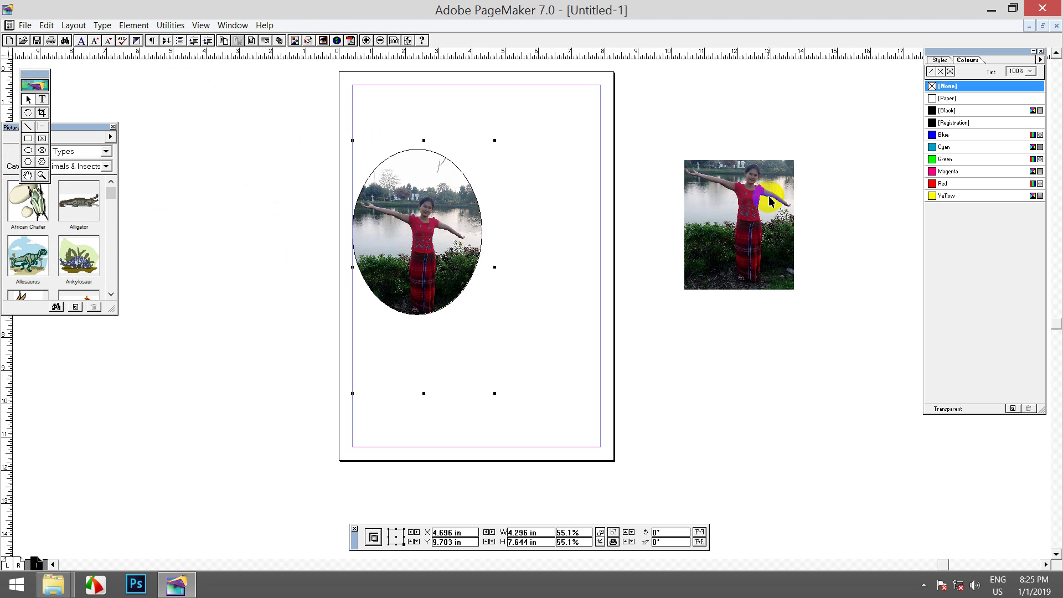
{"action": "left_click", "coordinate": [756, 224]}
{"action": "left_click_drag", "start_coordinate": [757, 201], "coordinate": [570, 219]}
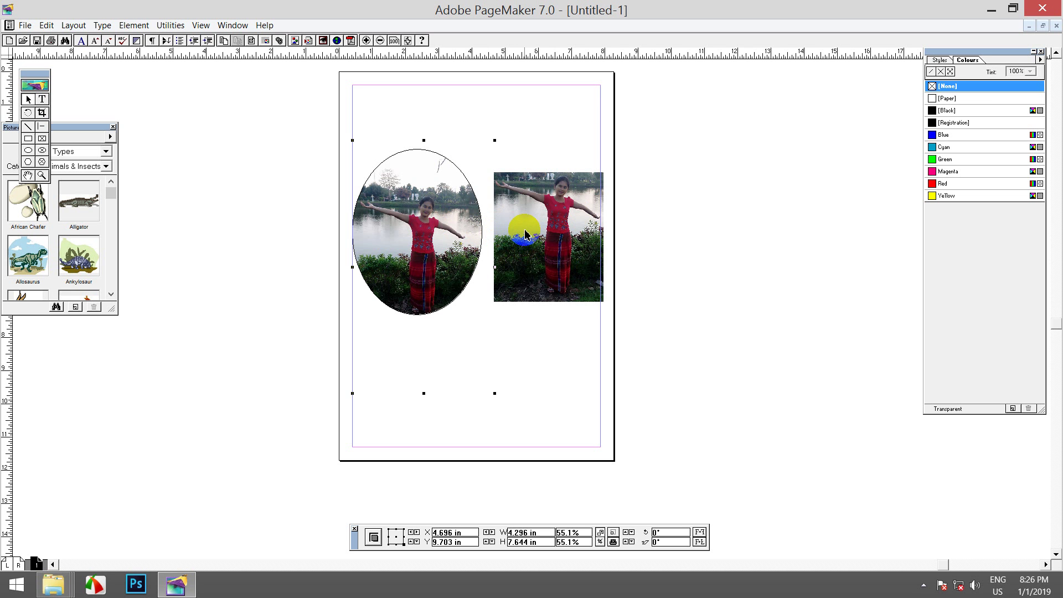
Save the publication as "Using Mask & Crop Tool" in the MITDC Files folder
{"action": "left_click", "coordinate": [22, 26]}
{"action": "left_click", "coordinate": [39, 107]}
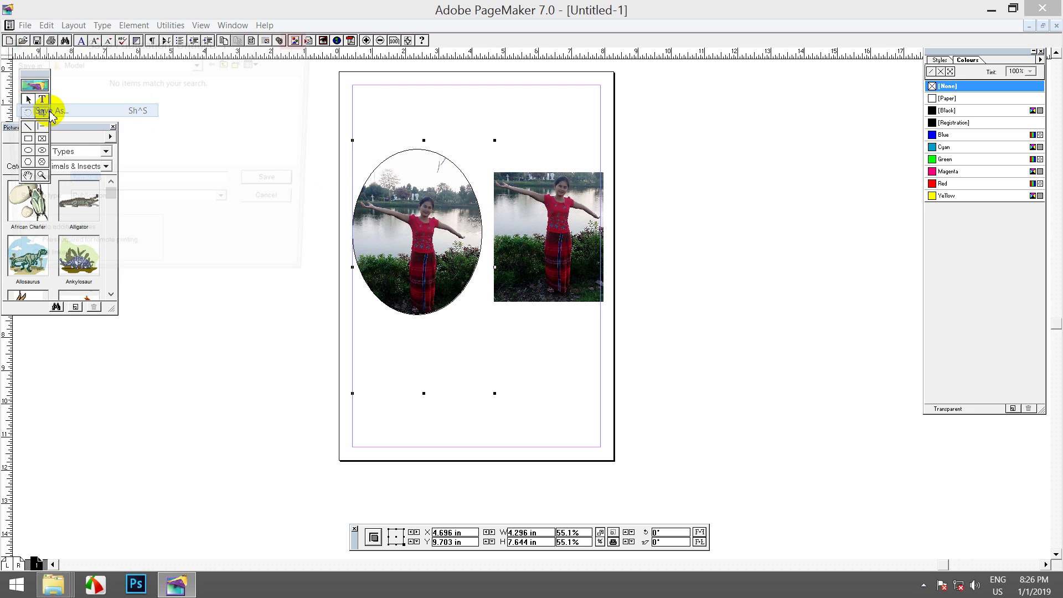
{"action": "left_click", "coordinate": [226, 63]}
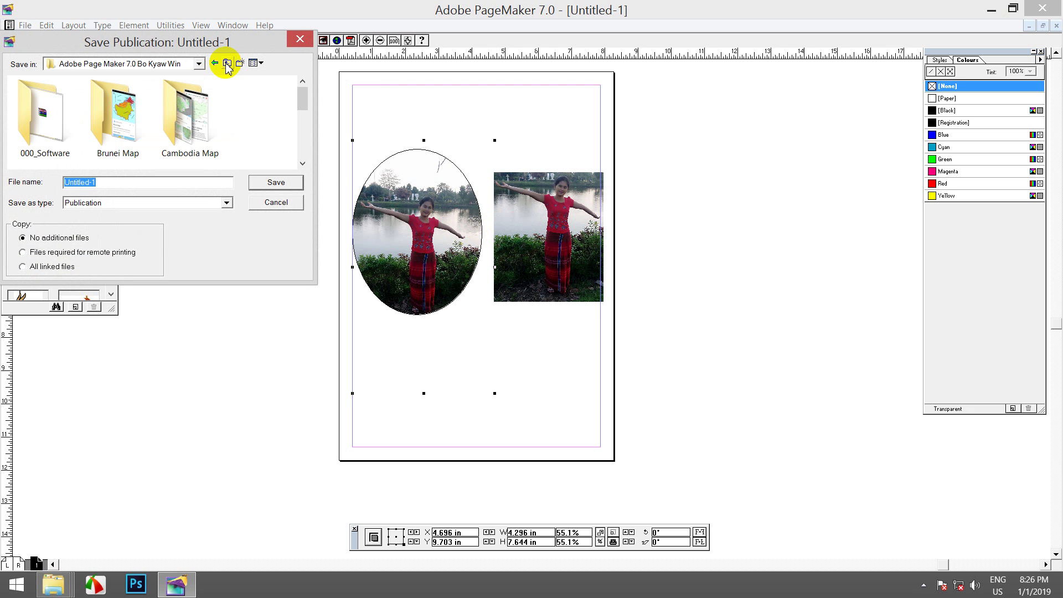
{"action": "left_click_drag", "start_coordinate": [302, 97], "coordinate": [299, 137]}
{"action": "left_click", "coordinate": [115, 158]}
{"action": "double_click", "coordinate": [37, 127]}
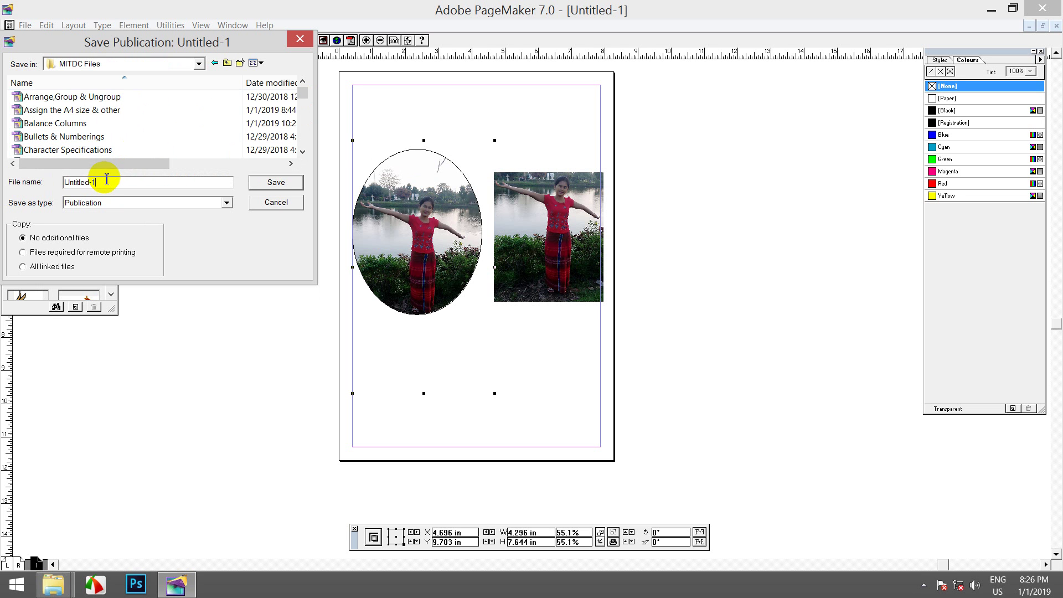
{"action": "double_click", "coordinate": [88, 180]}
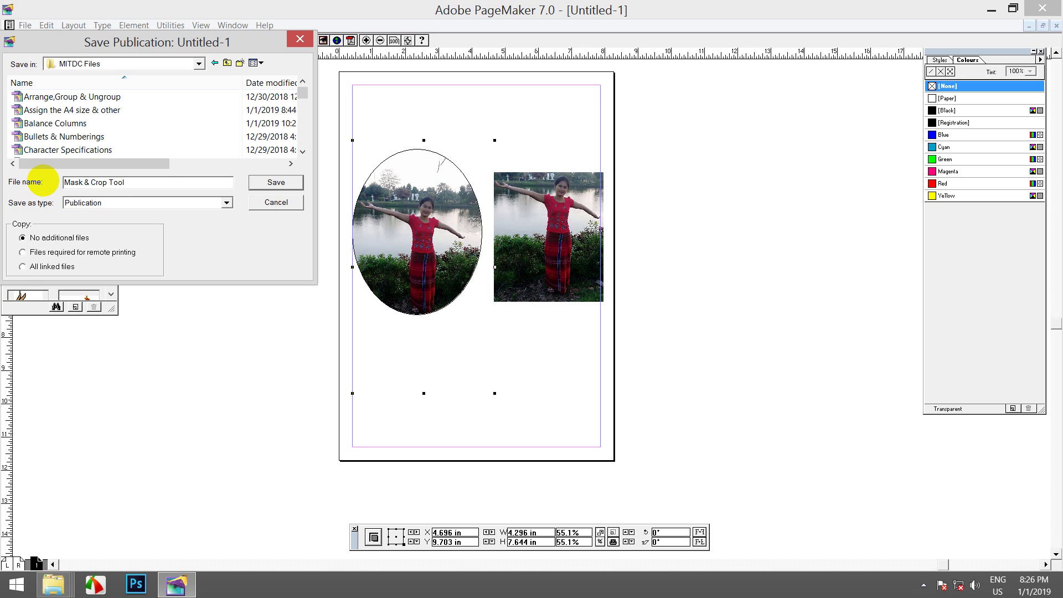
{"action": "left_click", "coordinate": [63, 182]}
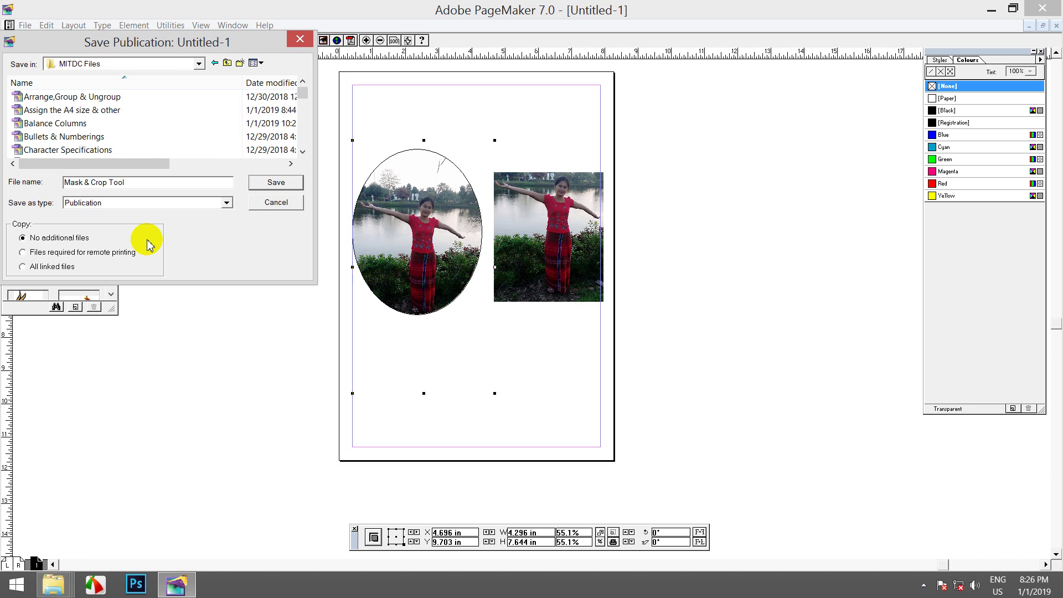
{"action": "type", "text": "Using"}
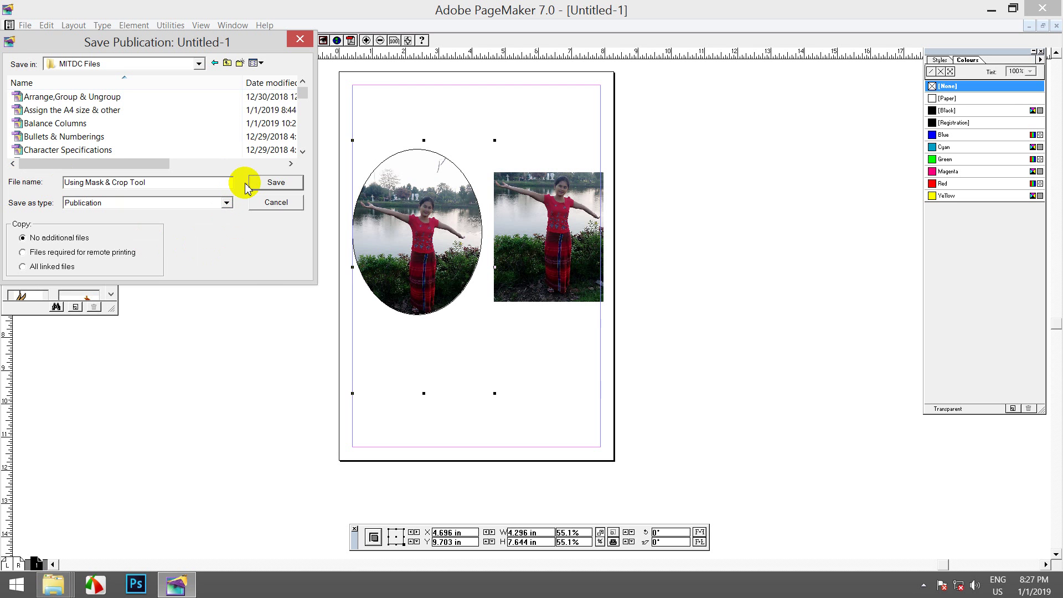
{"action": "left_click", "coordinate": [266, 182]}
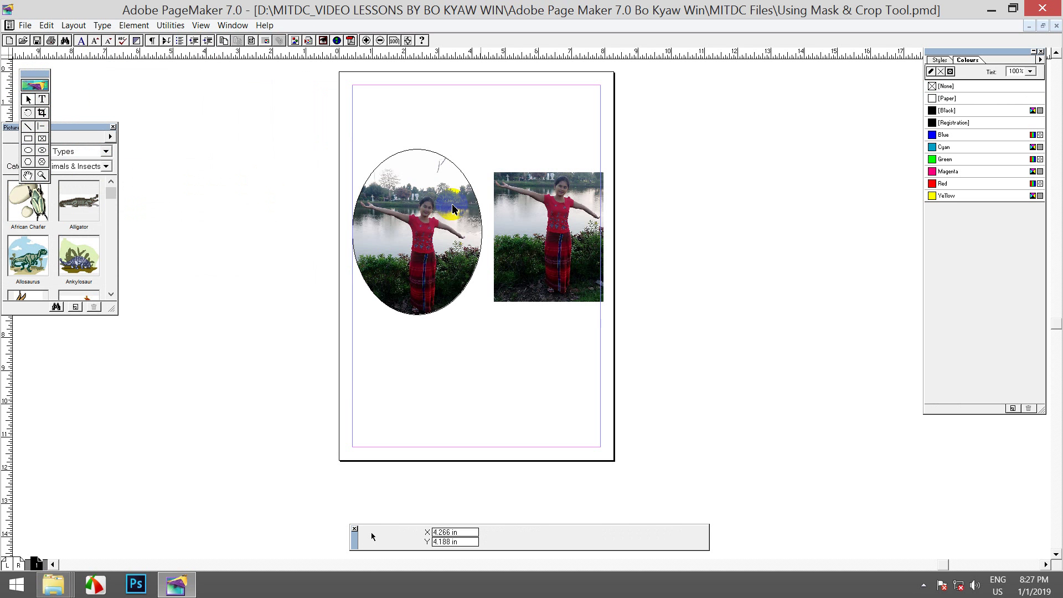
Close the saved publication along with PageMaker, and refresh the desktop
{"action": "left_click", "coordinate": [542, 235]}
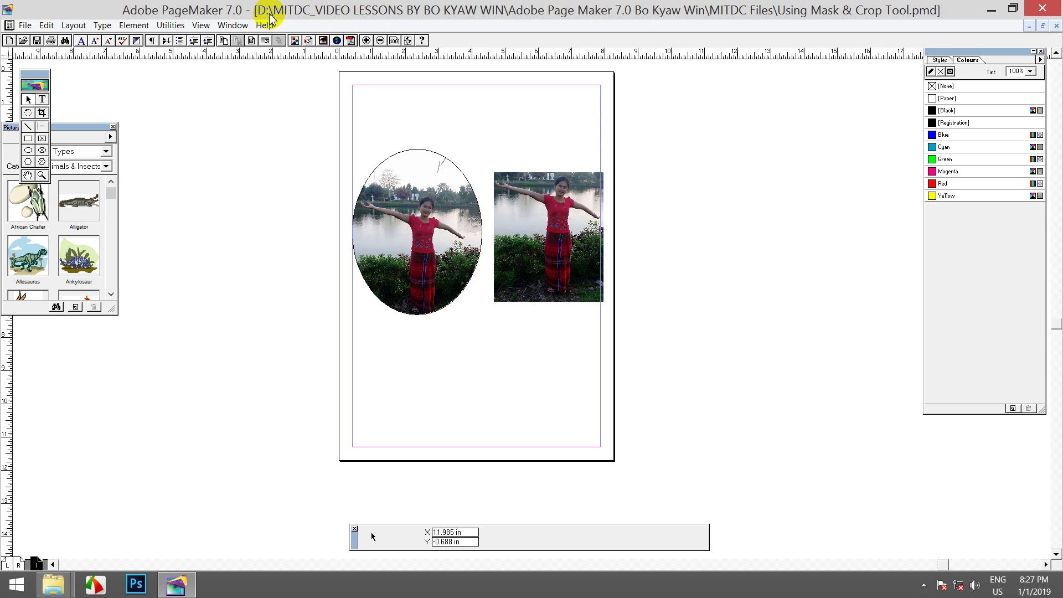
{"action": "left_click", "coordinate": [378, 264]}
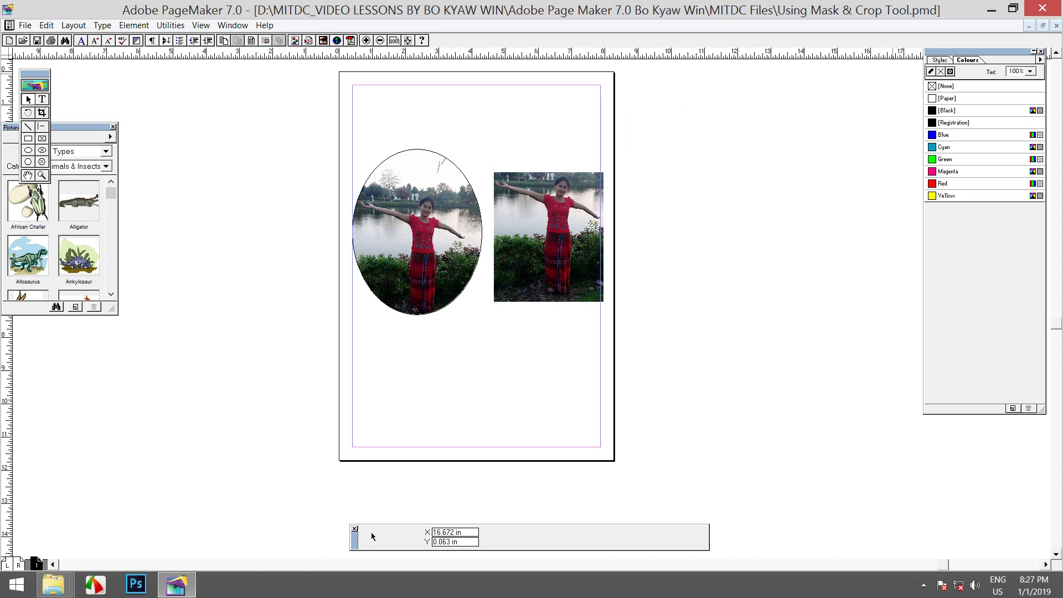
{"action": "left_click", "coordinate": [1041, 8]}
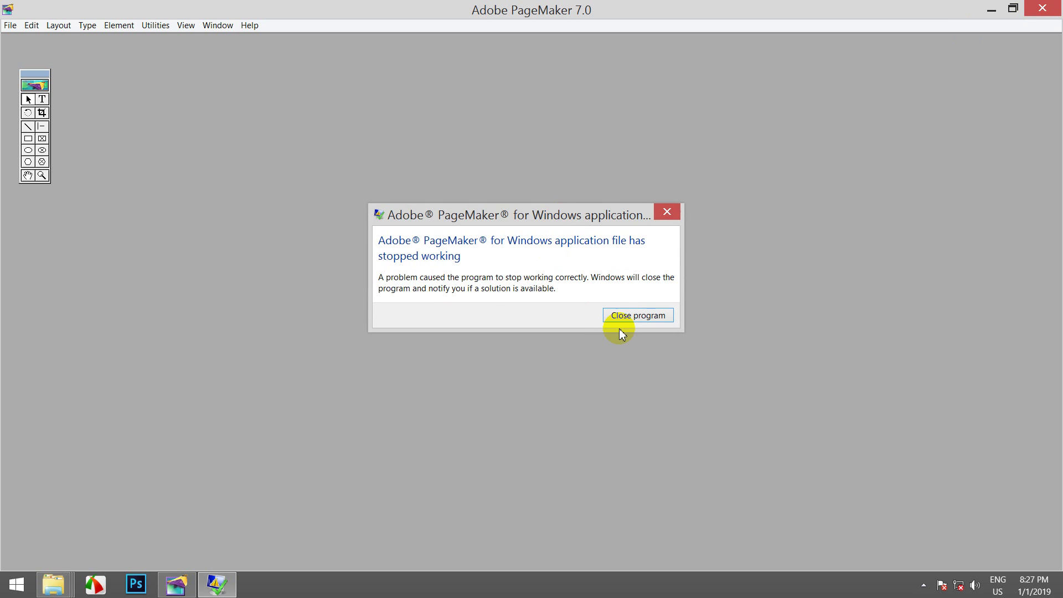
{"action": "left_click", "coordinate": [632, 319]}
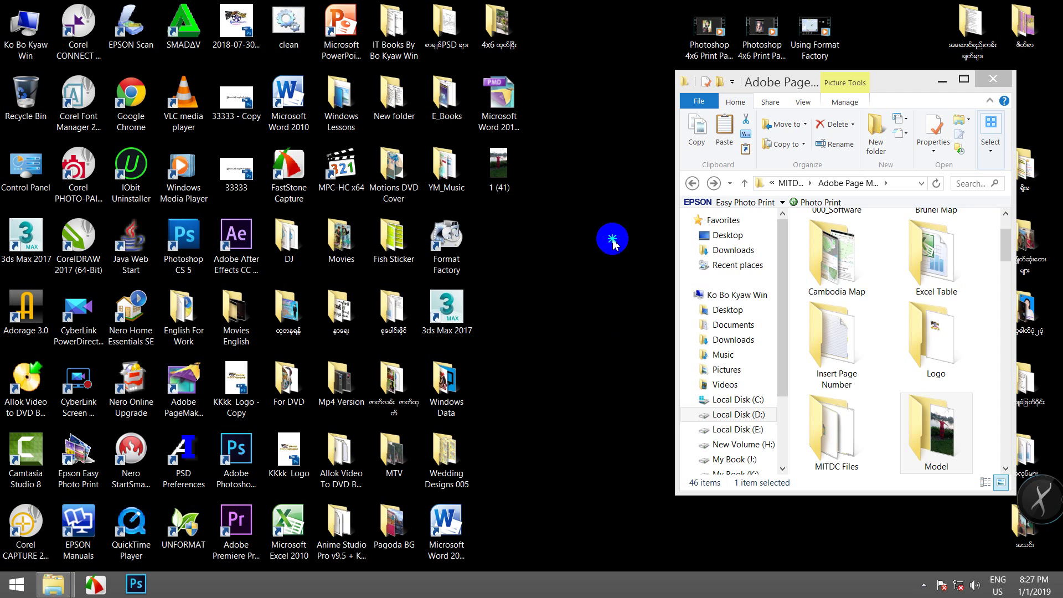
{"action": "right_click", "coordinate": [612, 240]}
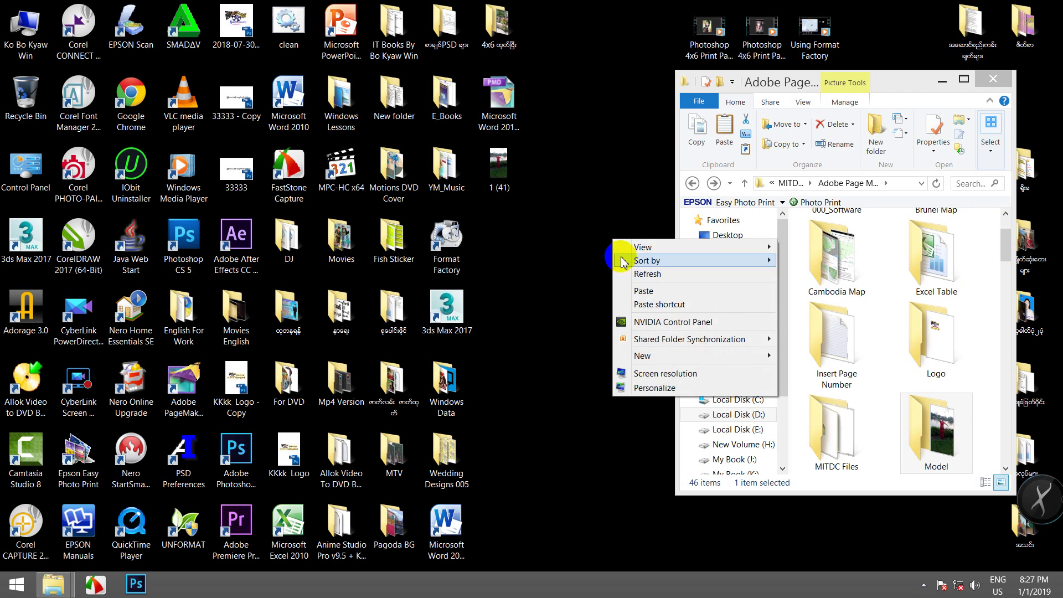
{"action": "left_click", "coordinate": [635, 275]}
Open the "Using Mask & Crop Tool" publication from the MITDC Files folder in PageMaker
{"action": "left_click_drag", "start_coordinate": [1006, 243], "coordinate": [1011, 272]}
{"action": "double_click", "coordinate": [847, 244]}
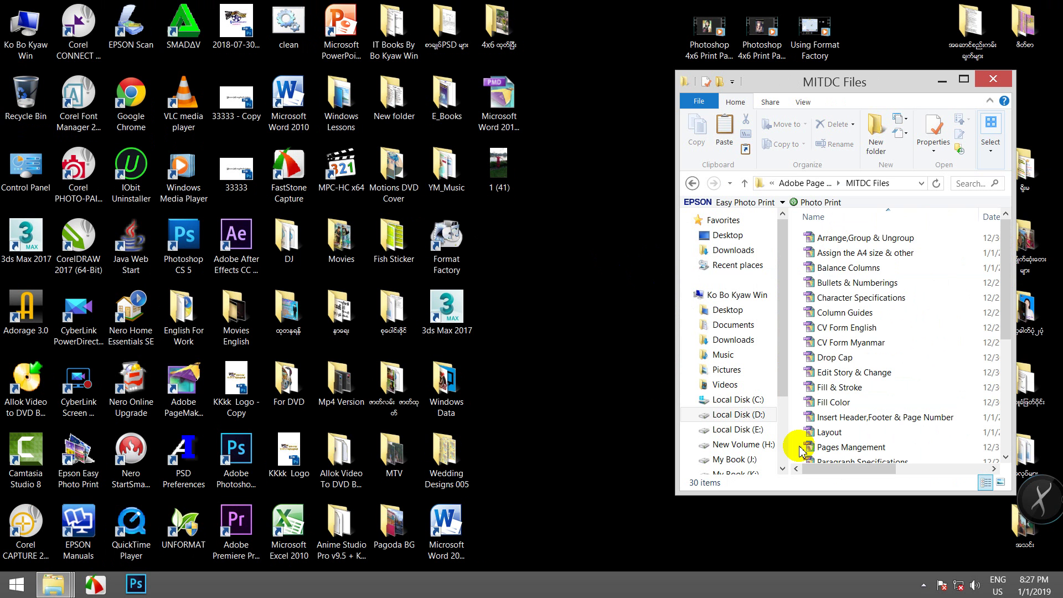
{"action": "left_click_drag", "start_coordinate": [1005, 280], "coordinate": [1016, 404]}
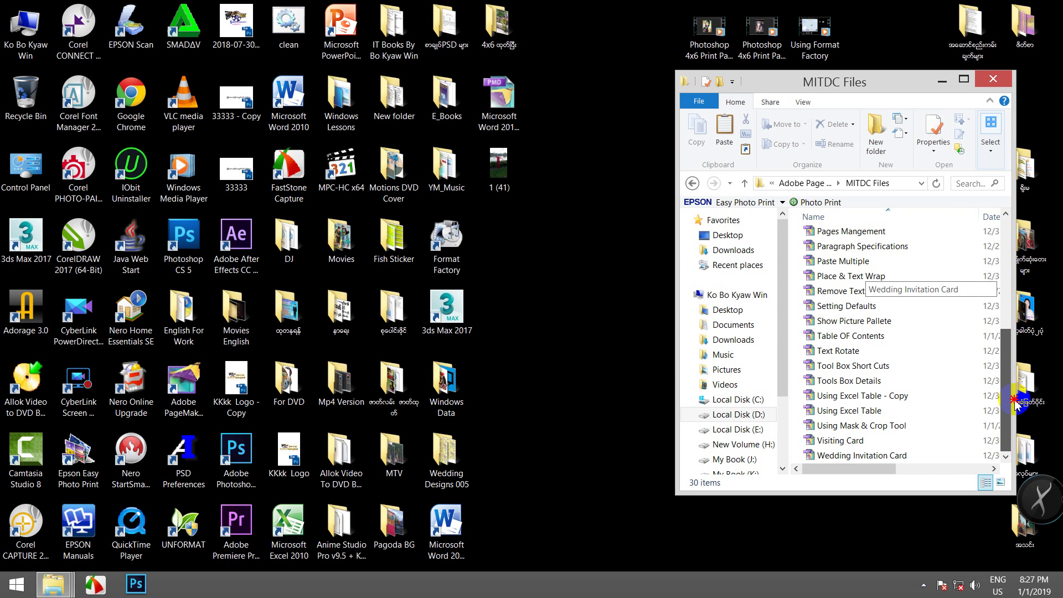
{"action": "left_click_drag", "start_coordinate": [891, 431], "coordinate": [182, 388]}
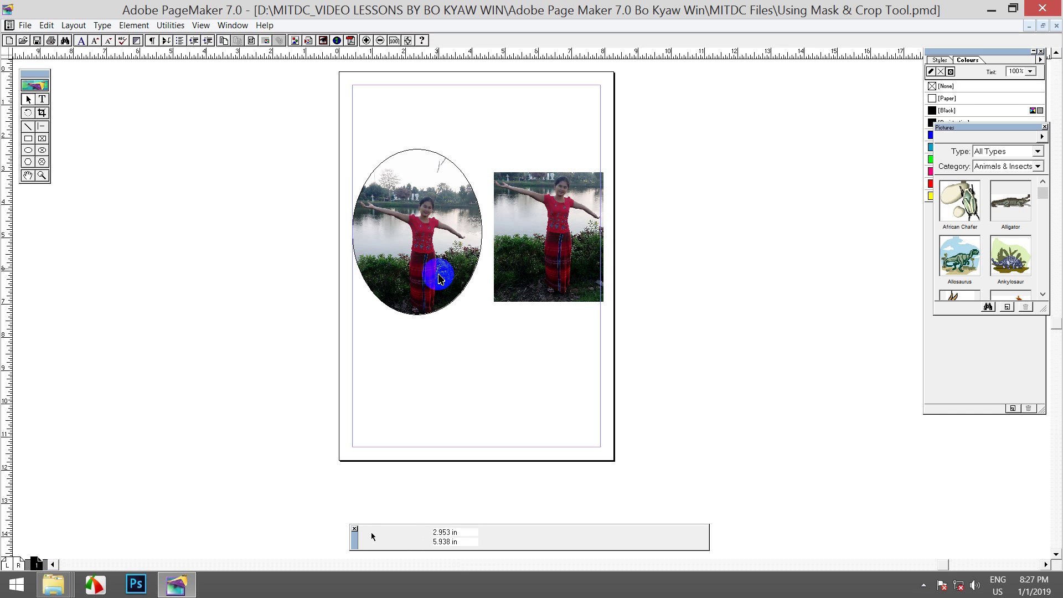
Clear the ellipse masking the first photo, and move the cropped photo off the page onto the pasteboard
{"action": "left_click", "coordinate": [440, 157]}
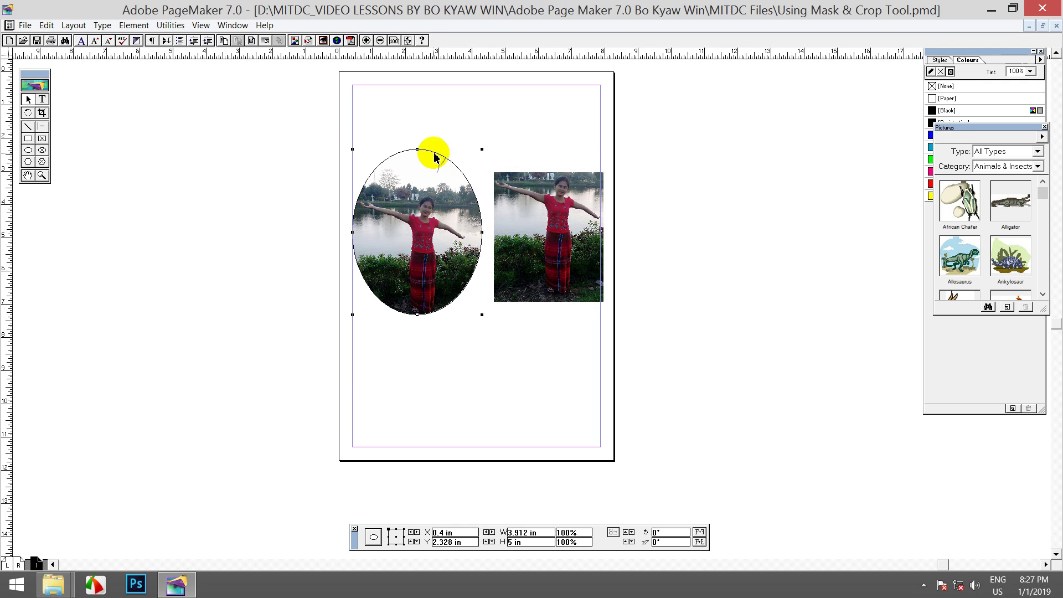
{"action": "right_click", "coordinate": [435, 158]}
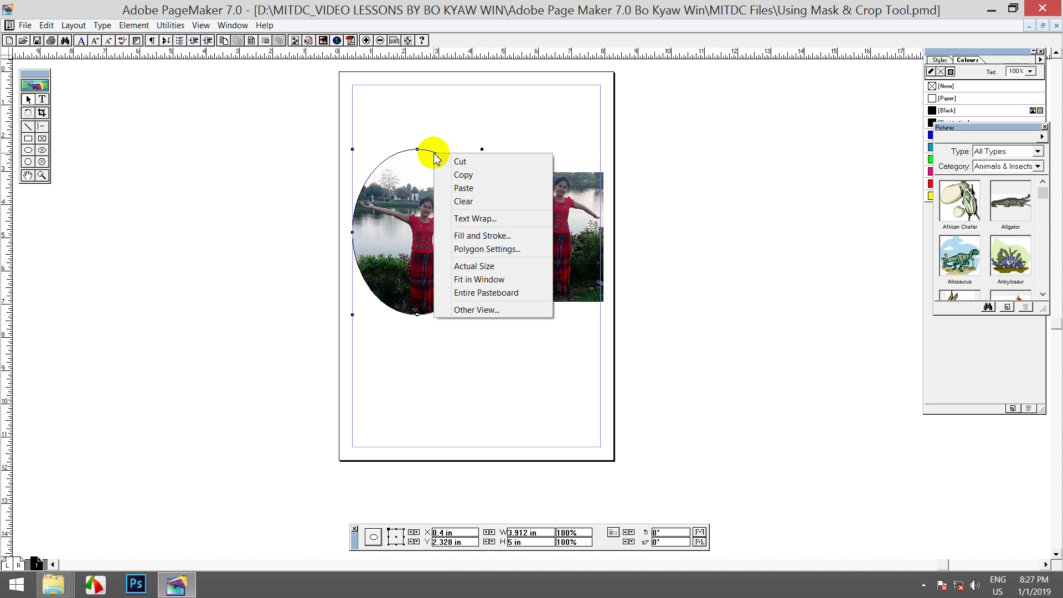
{"action": "left_click", "coordinate": [465, 201]}
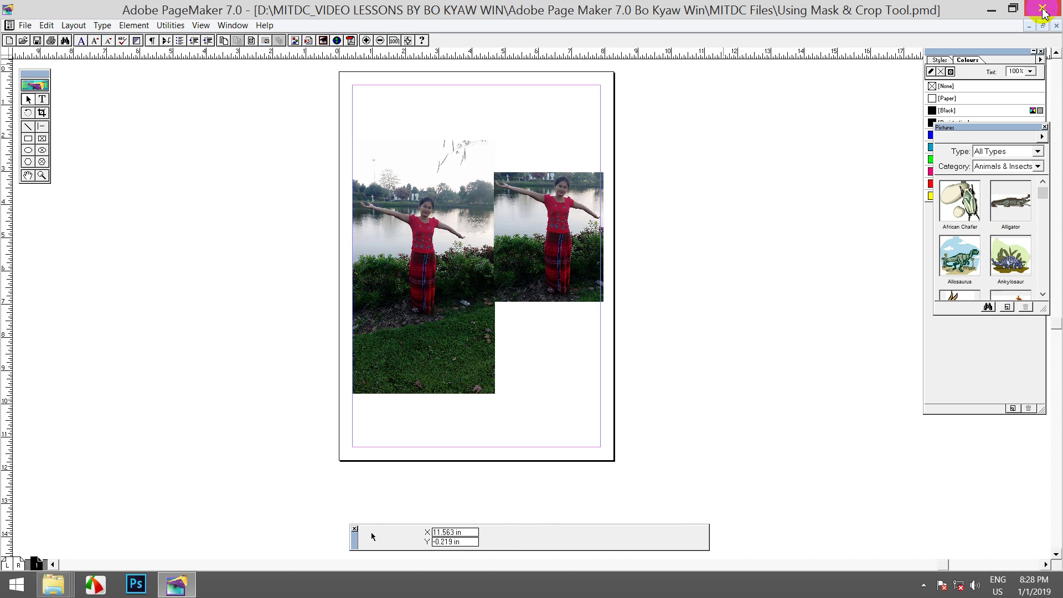
{"action": "left_click_drag", "start_coordinate": [532, 216], "coordinate": [663, 210]}
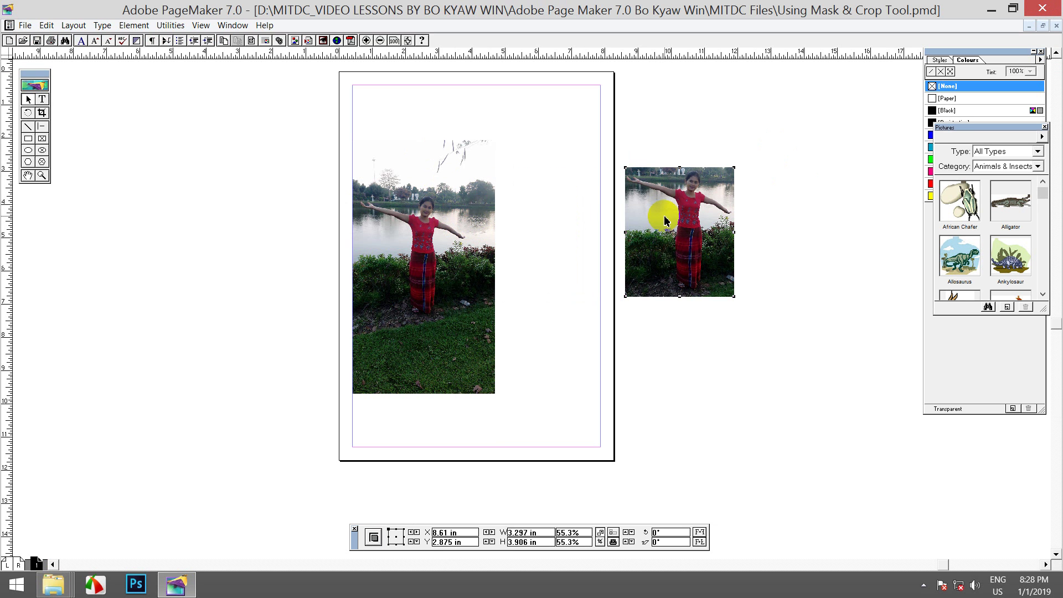
Close PageMaker and refresh the desktop
{"action": "left_click", "coordinate": [1043, 9]}
{"action": "left_click", "coordinate": [596, 355]}
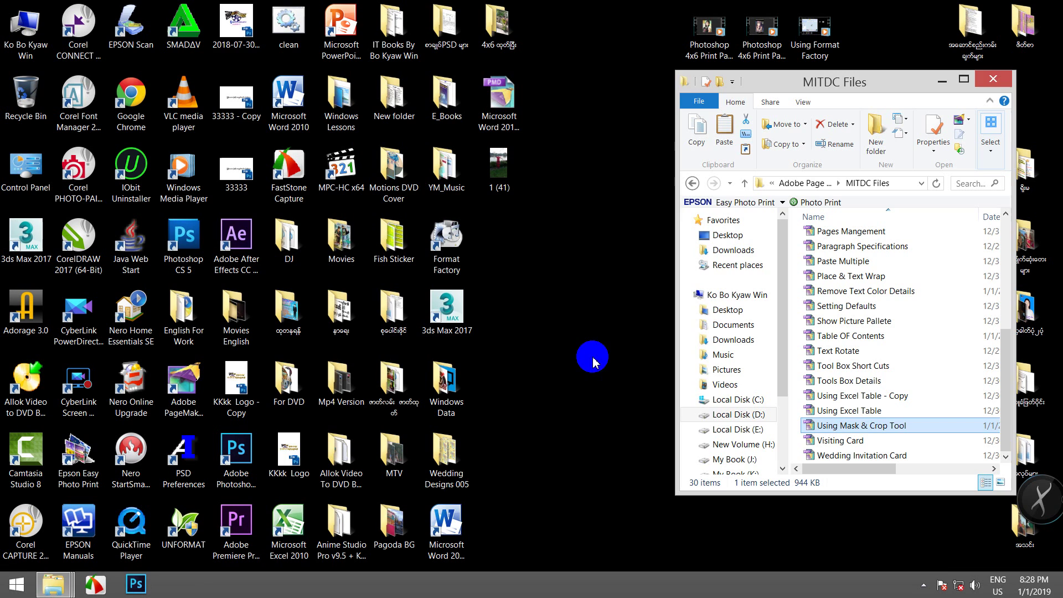
{"action": "right_click", "coordinate": [544, 299]}
{"action": "left_click", "coordinate": [560, 331]}
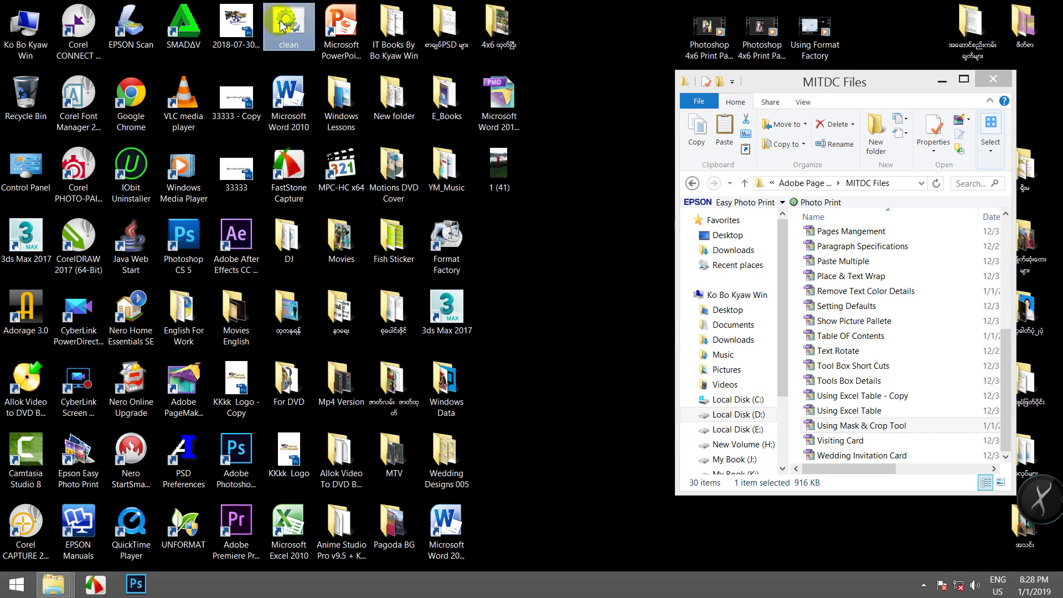